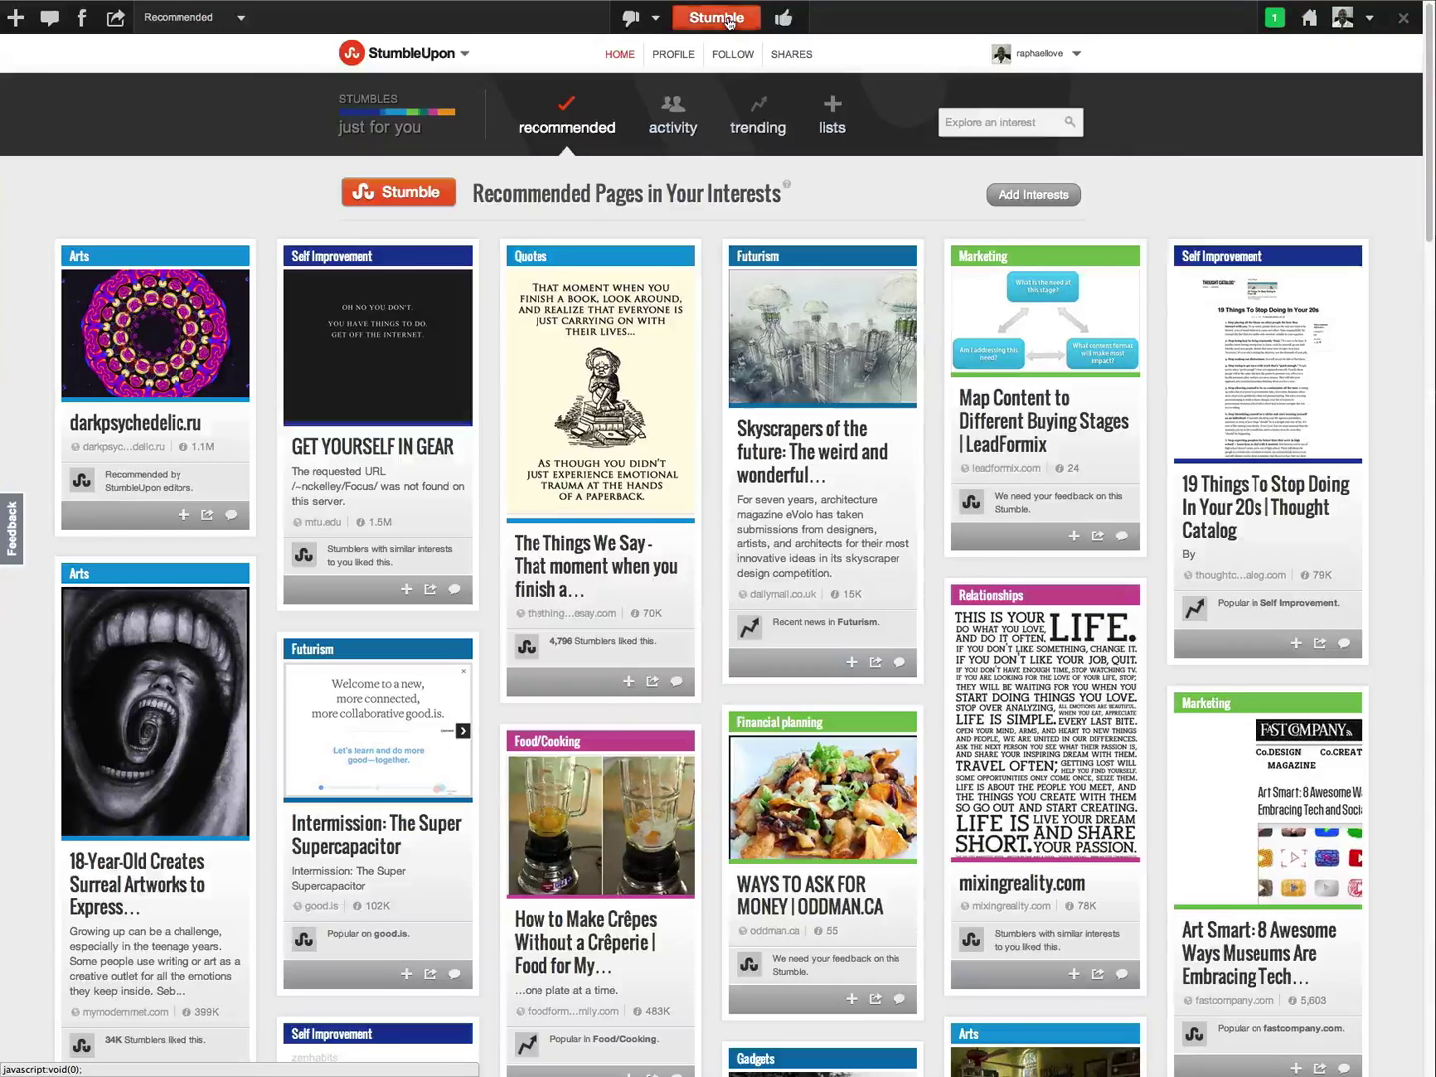
# Pin the Coffee Cup Quiche image from BuzzFeed's mug-snacks article to Awesomeness!, then stumble on.
pyautogui.click(728, 20)
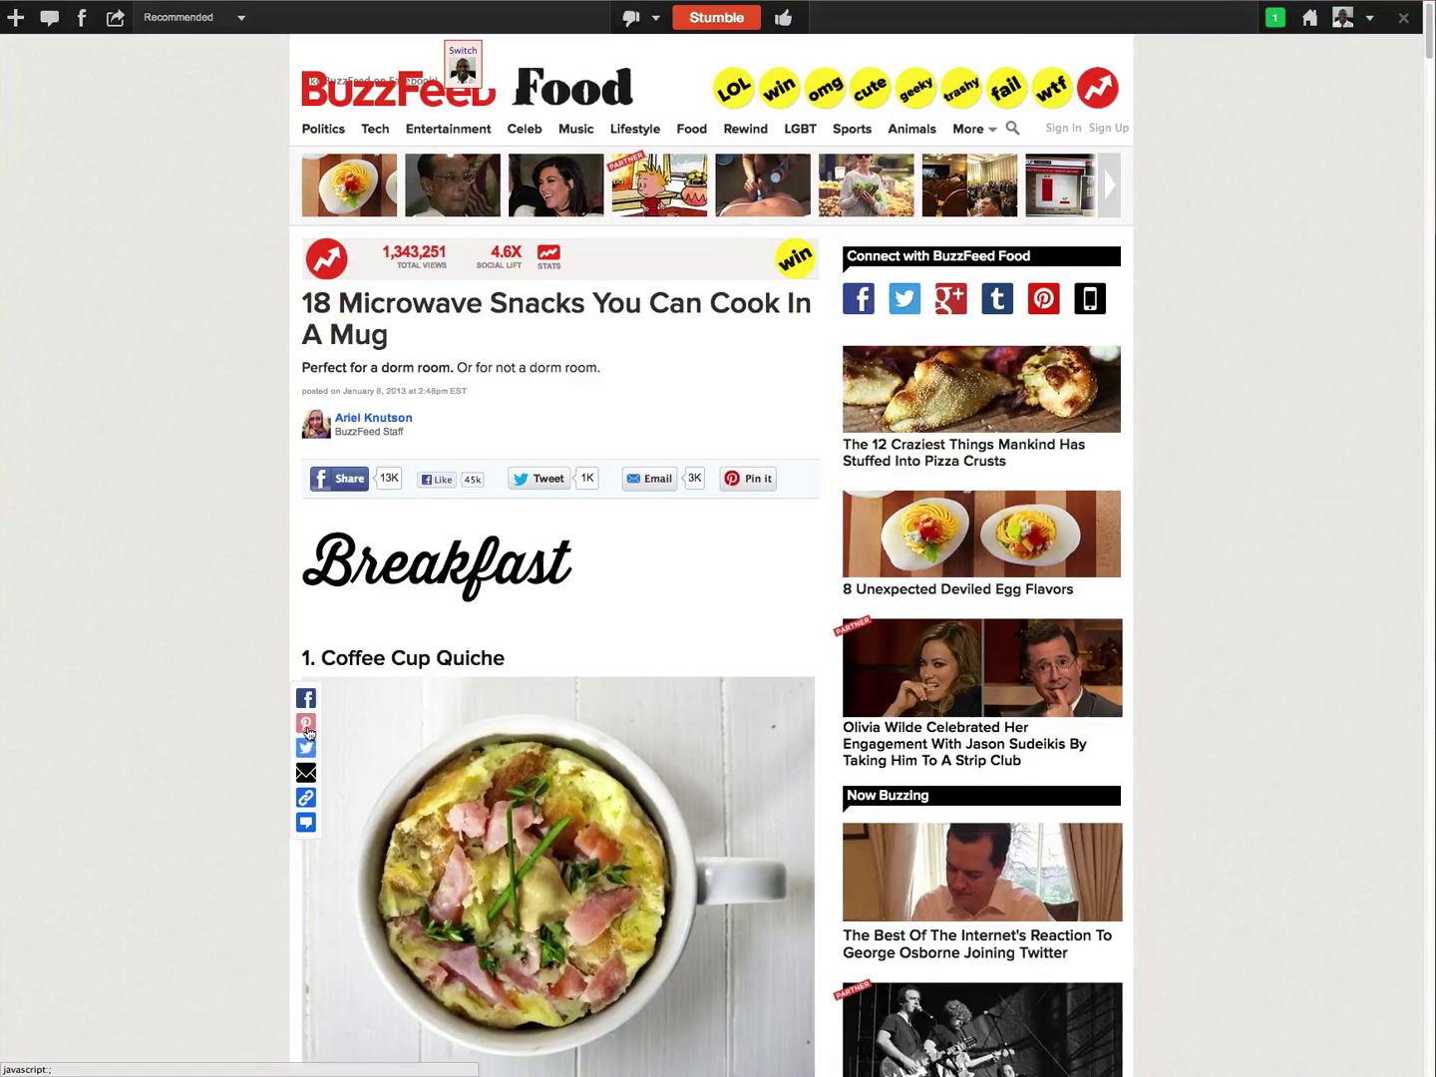
pyautogui.click(308, 729)
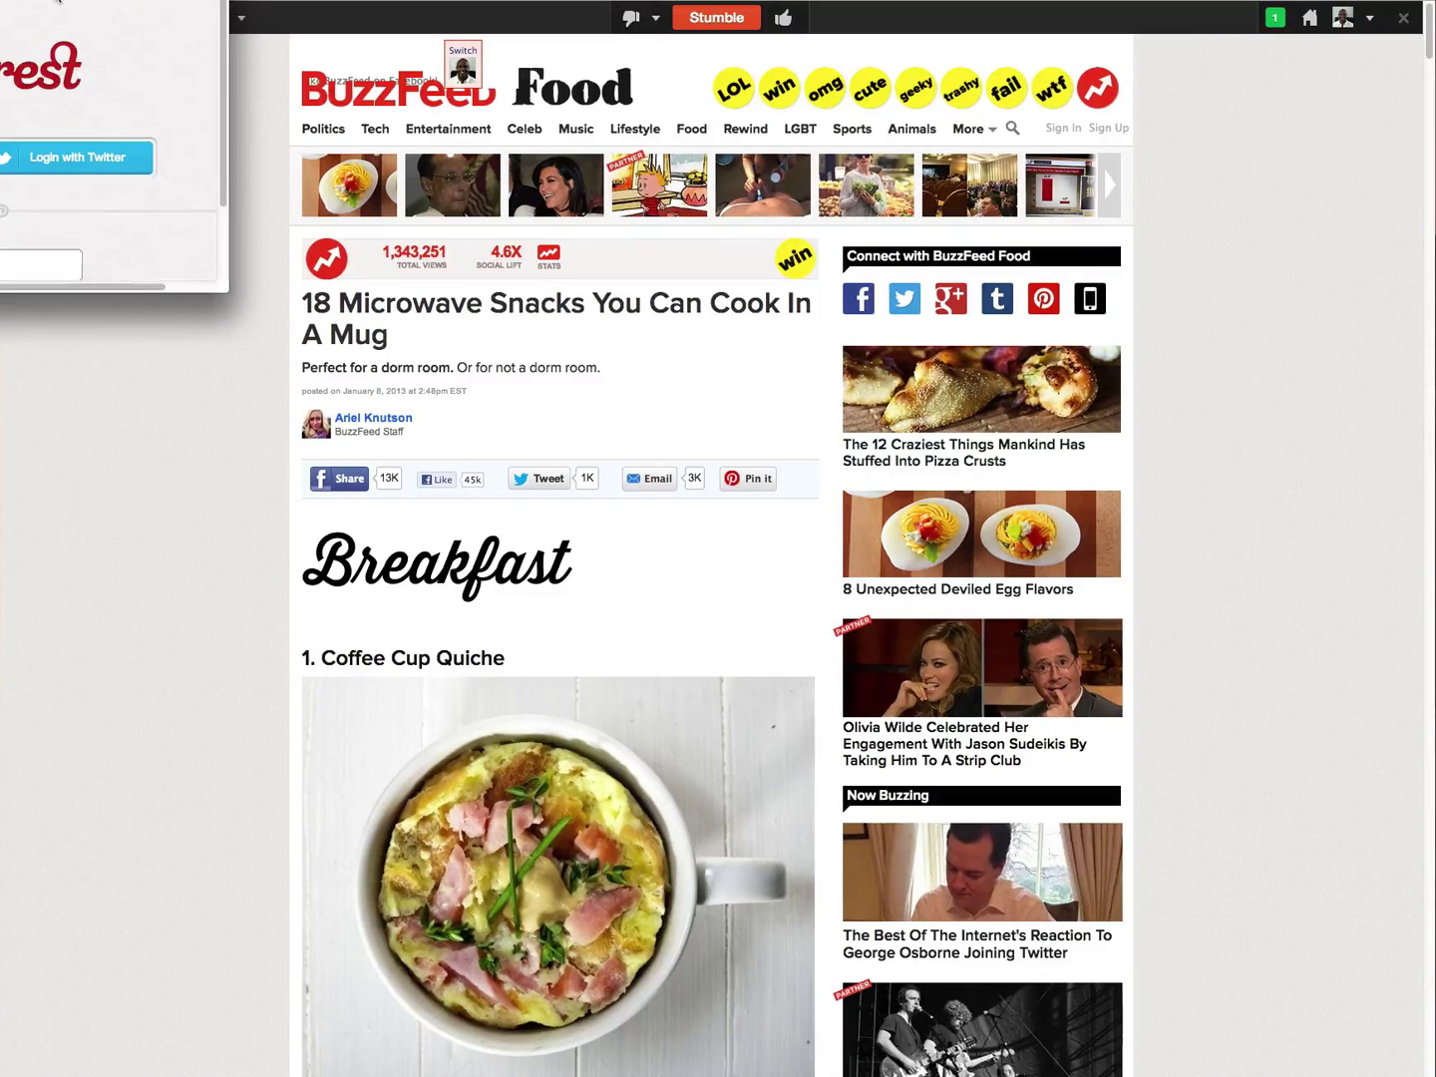
pyautogui.click(475, 417)
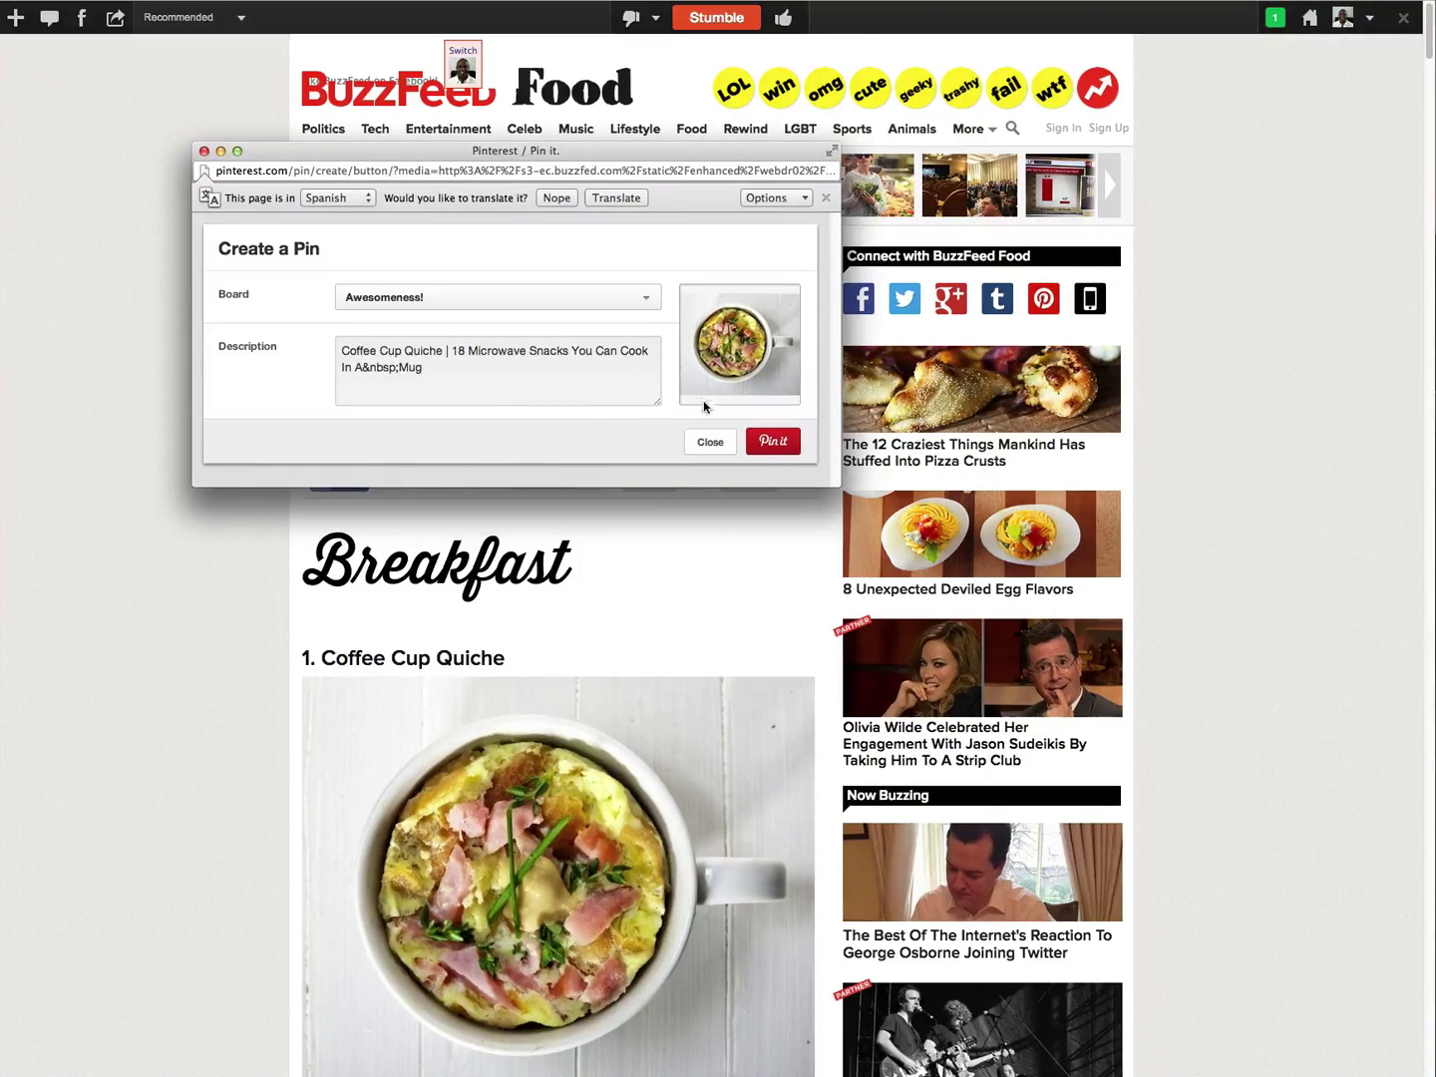
pyautogui.click(778, 449)
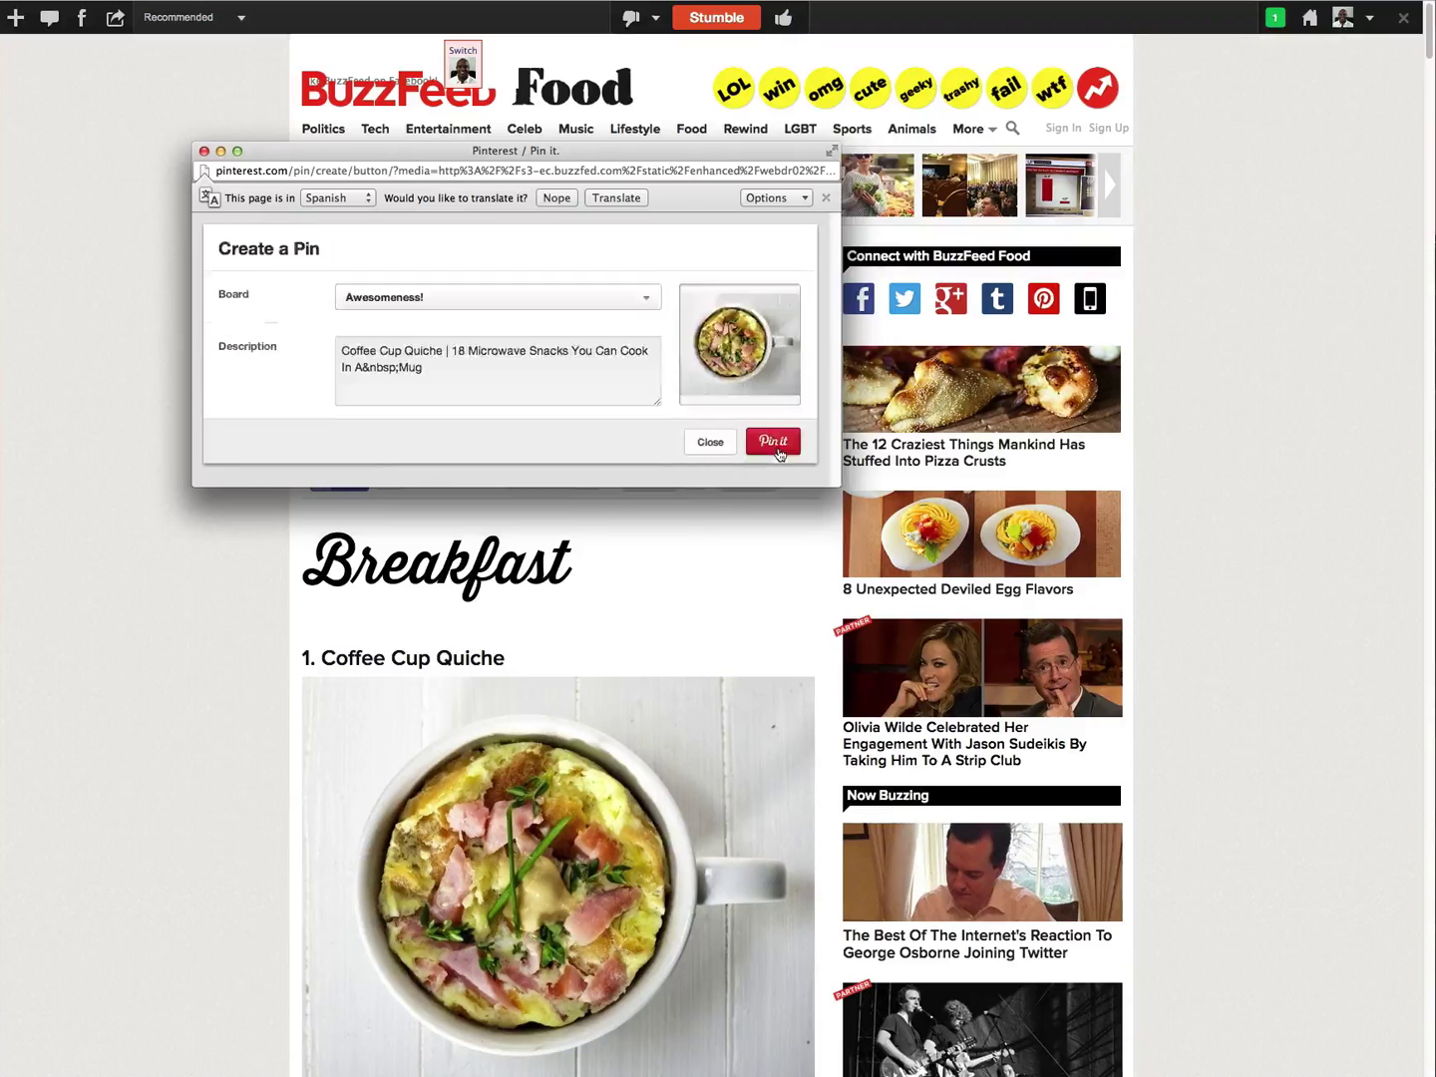
pyautogui.click(798, 297)
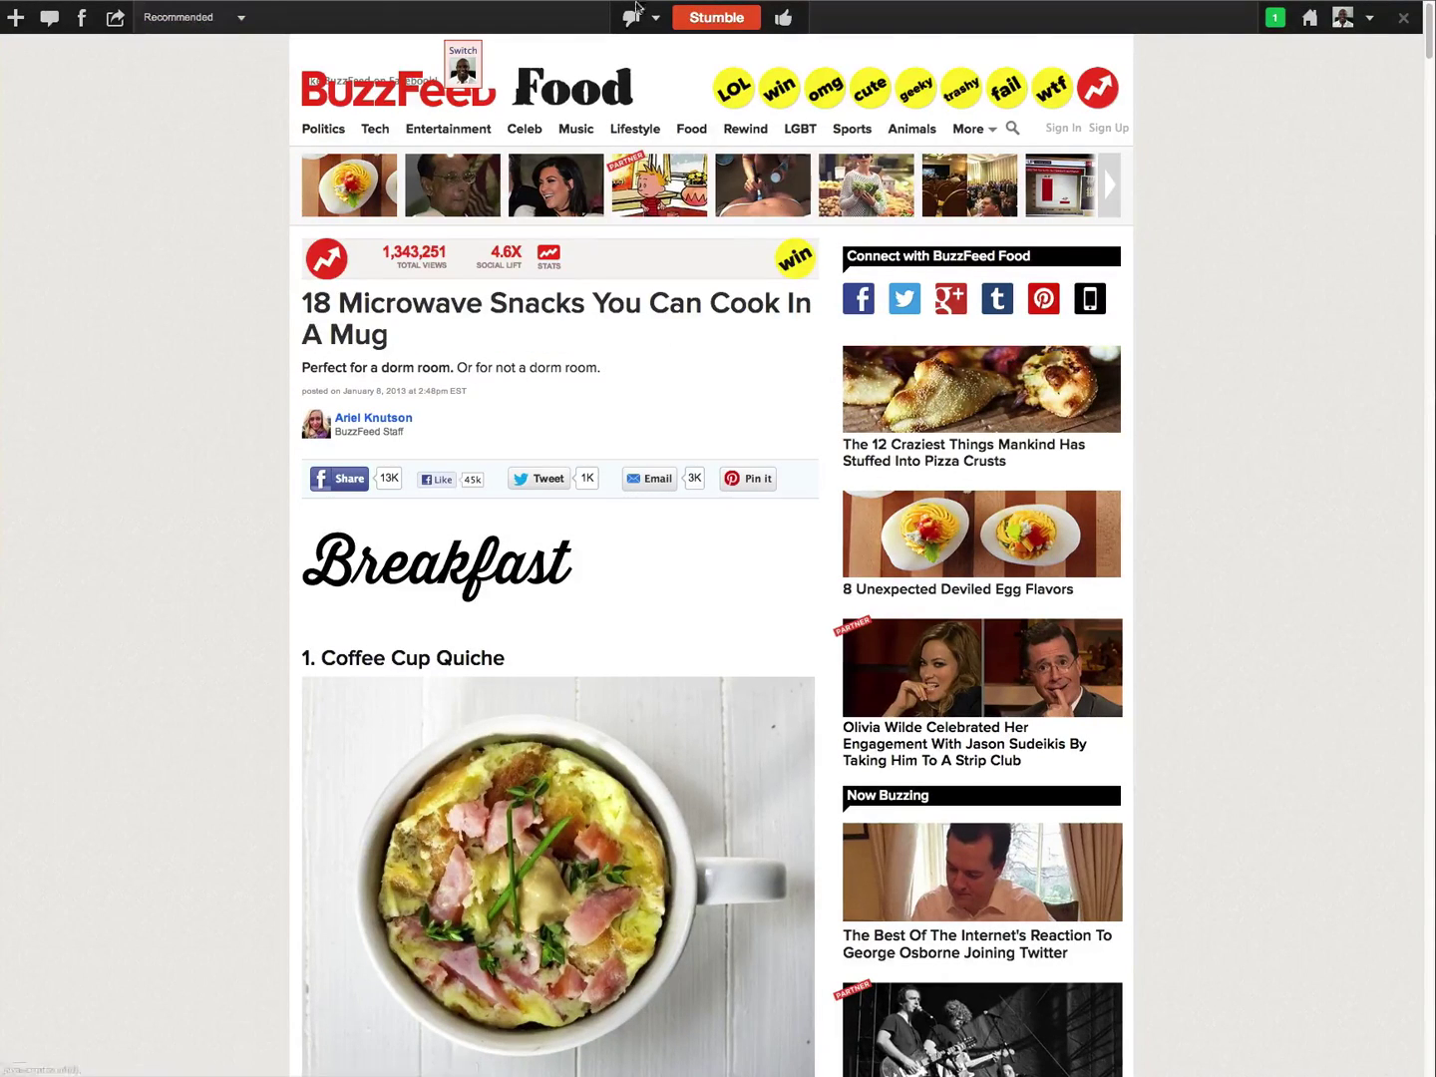
pyautogui.click(725, 17)
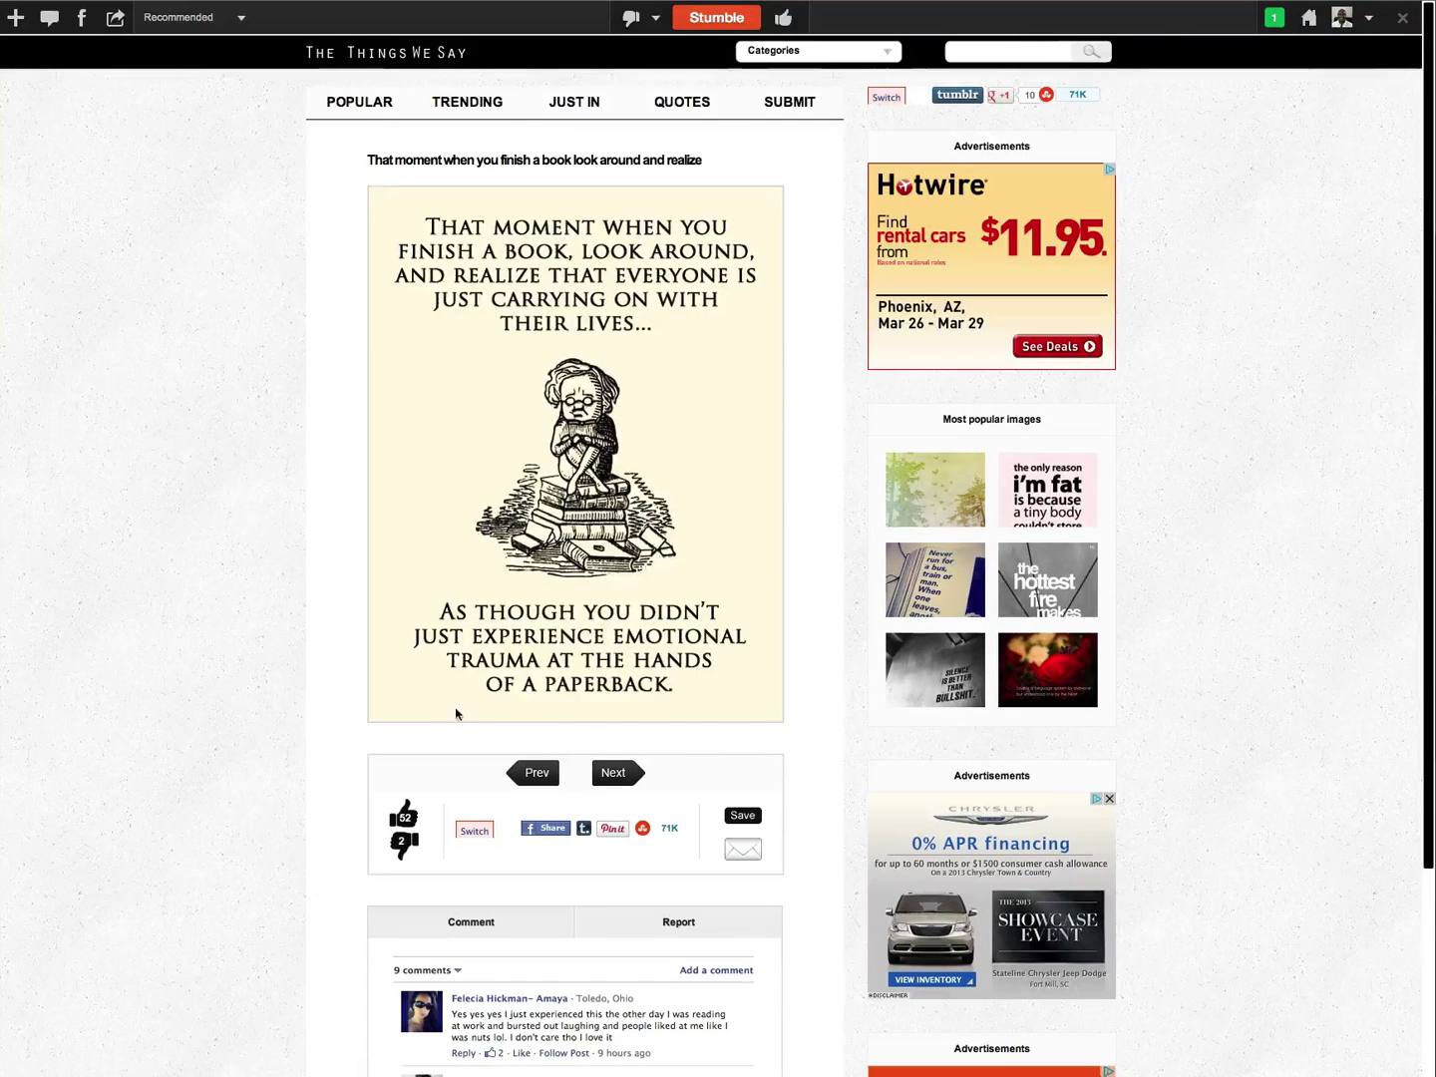
pyautogui.click(608, 829)
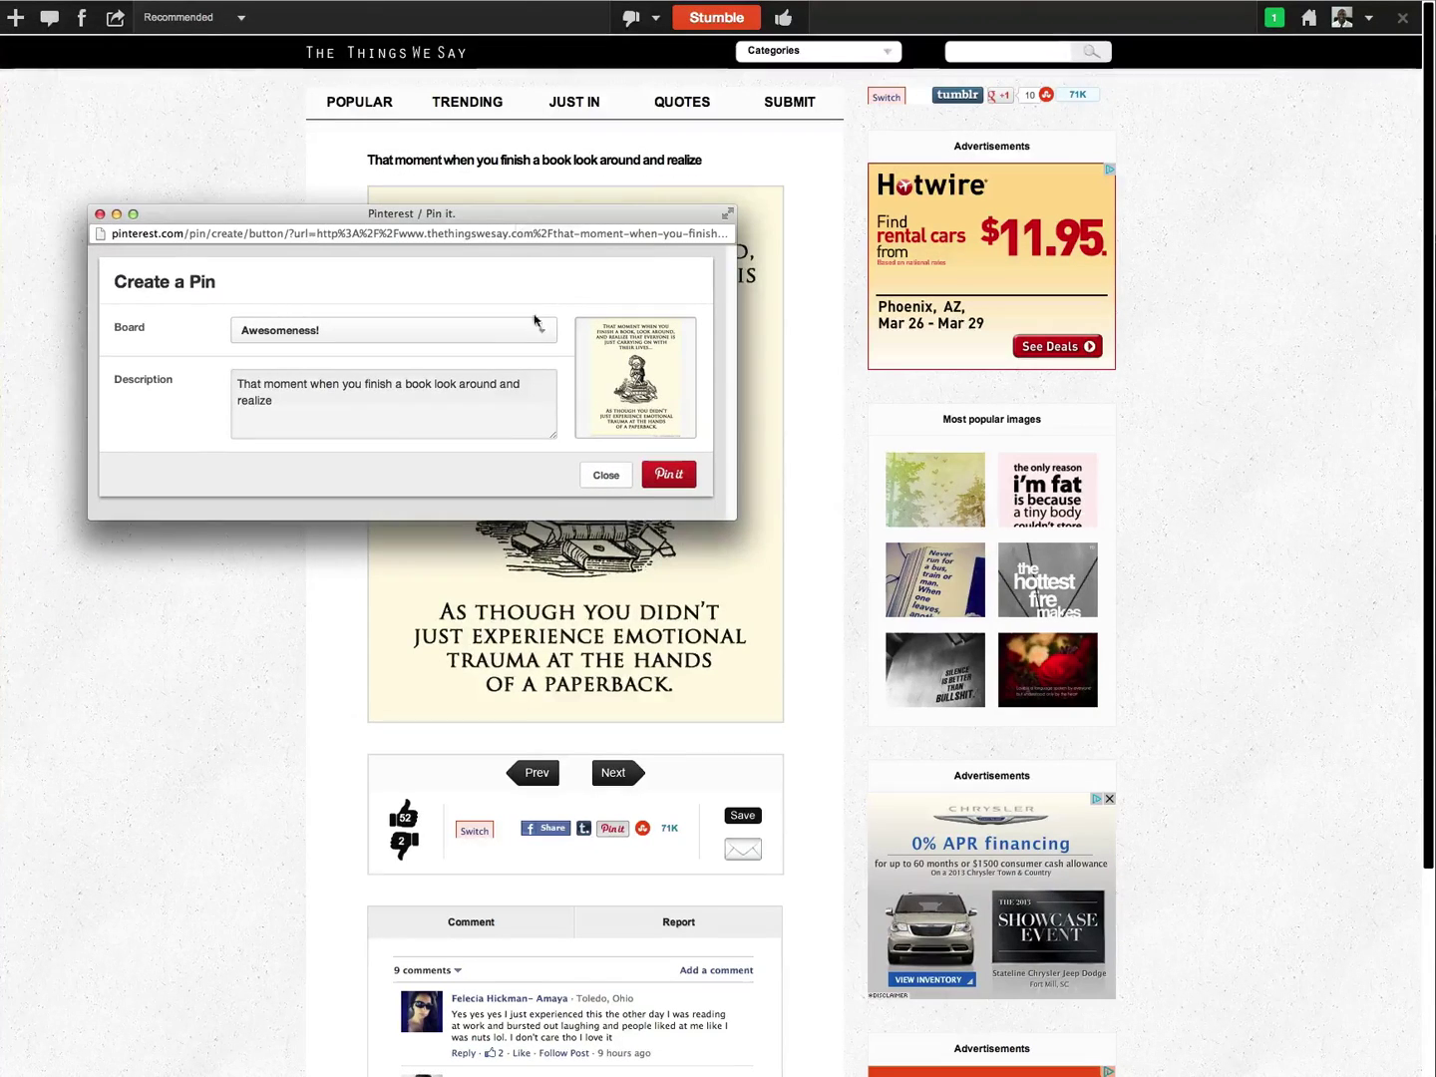
pyautogui.click(686, 482)
pyautogui.click(539, 332)
pyautogui.click(438, 355)
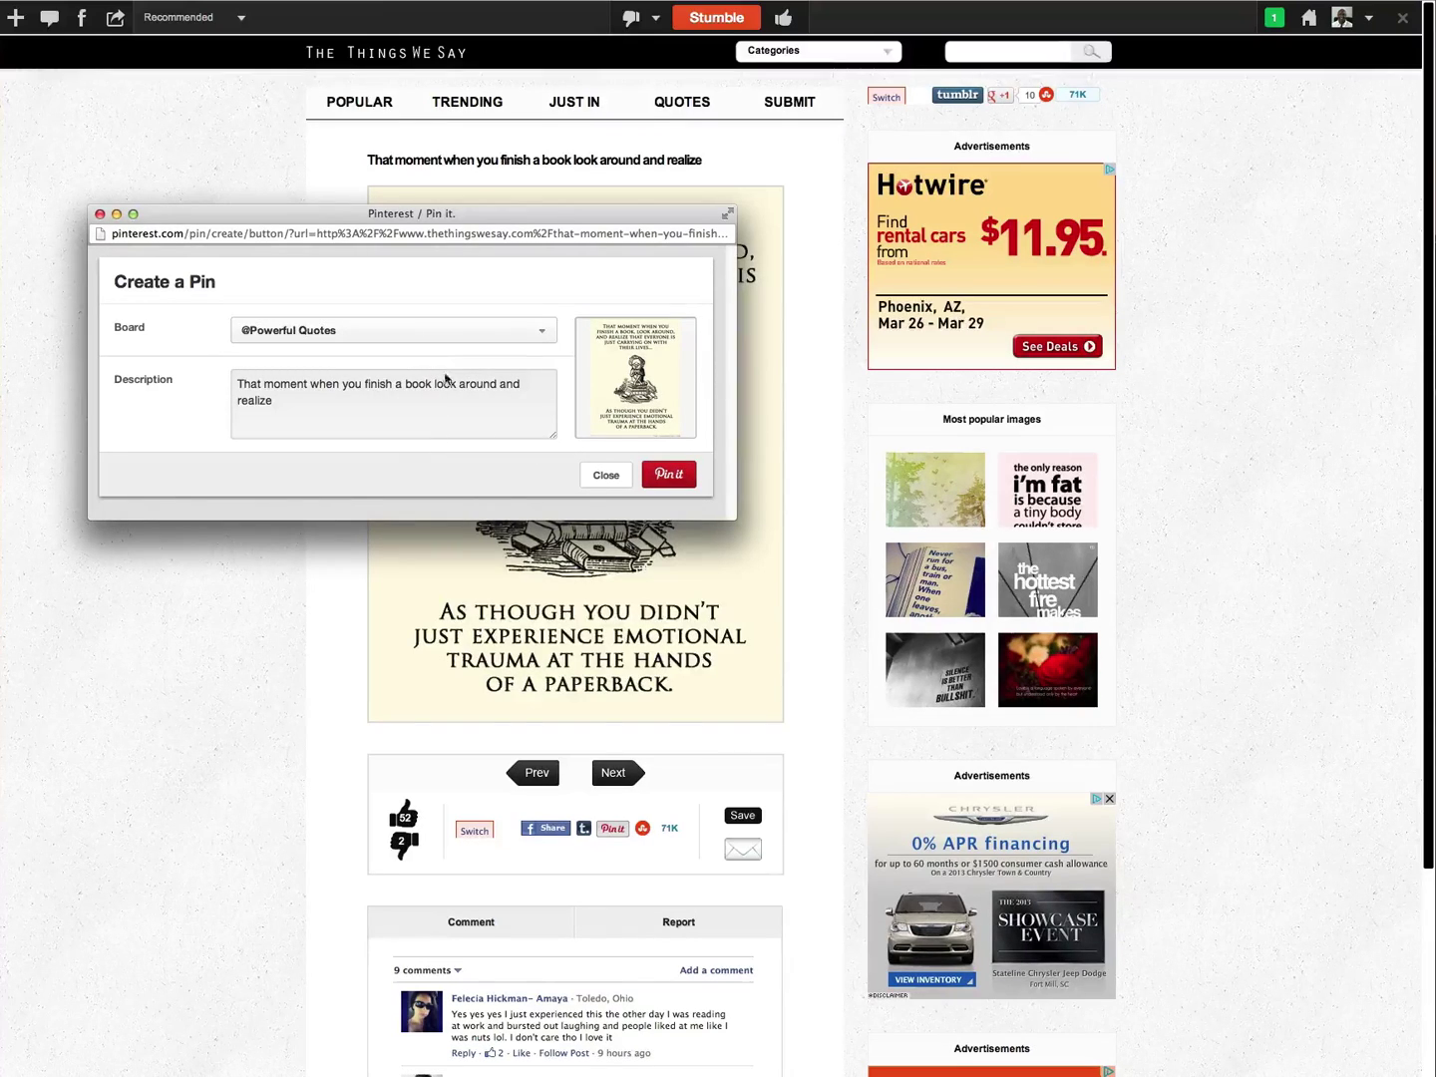
pyautogui.click(688, 475)
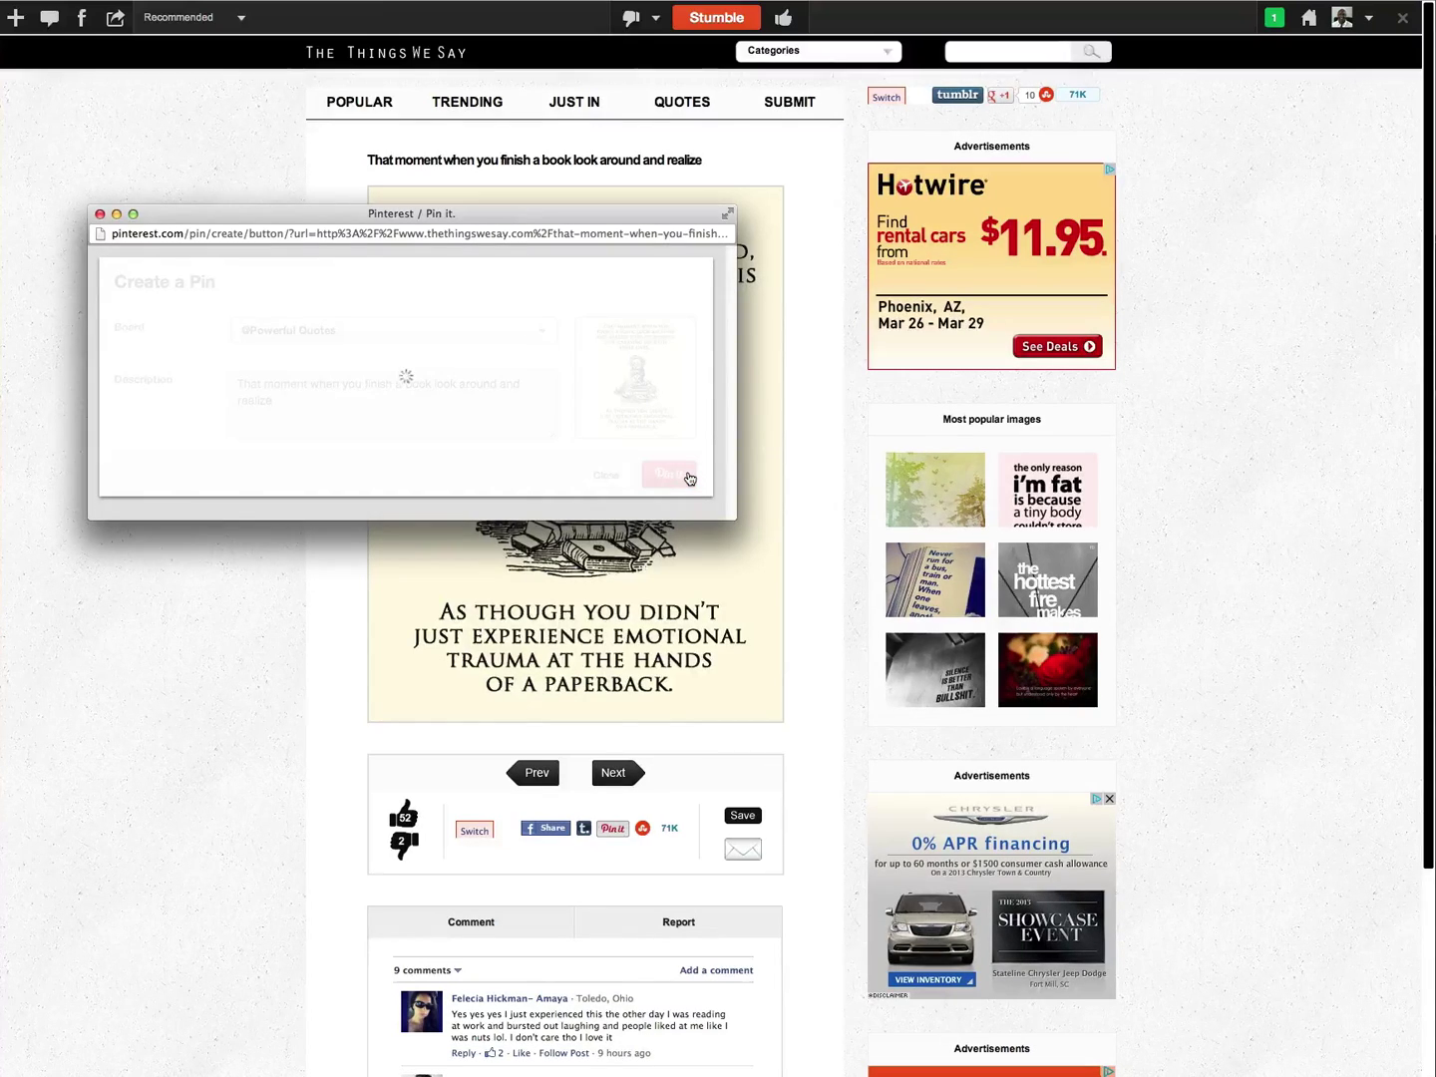
pyautogui.click(678, 330)
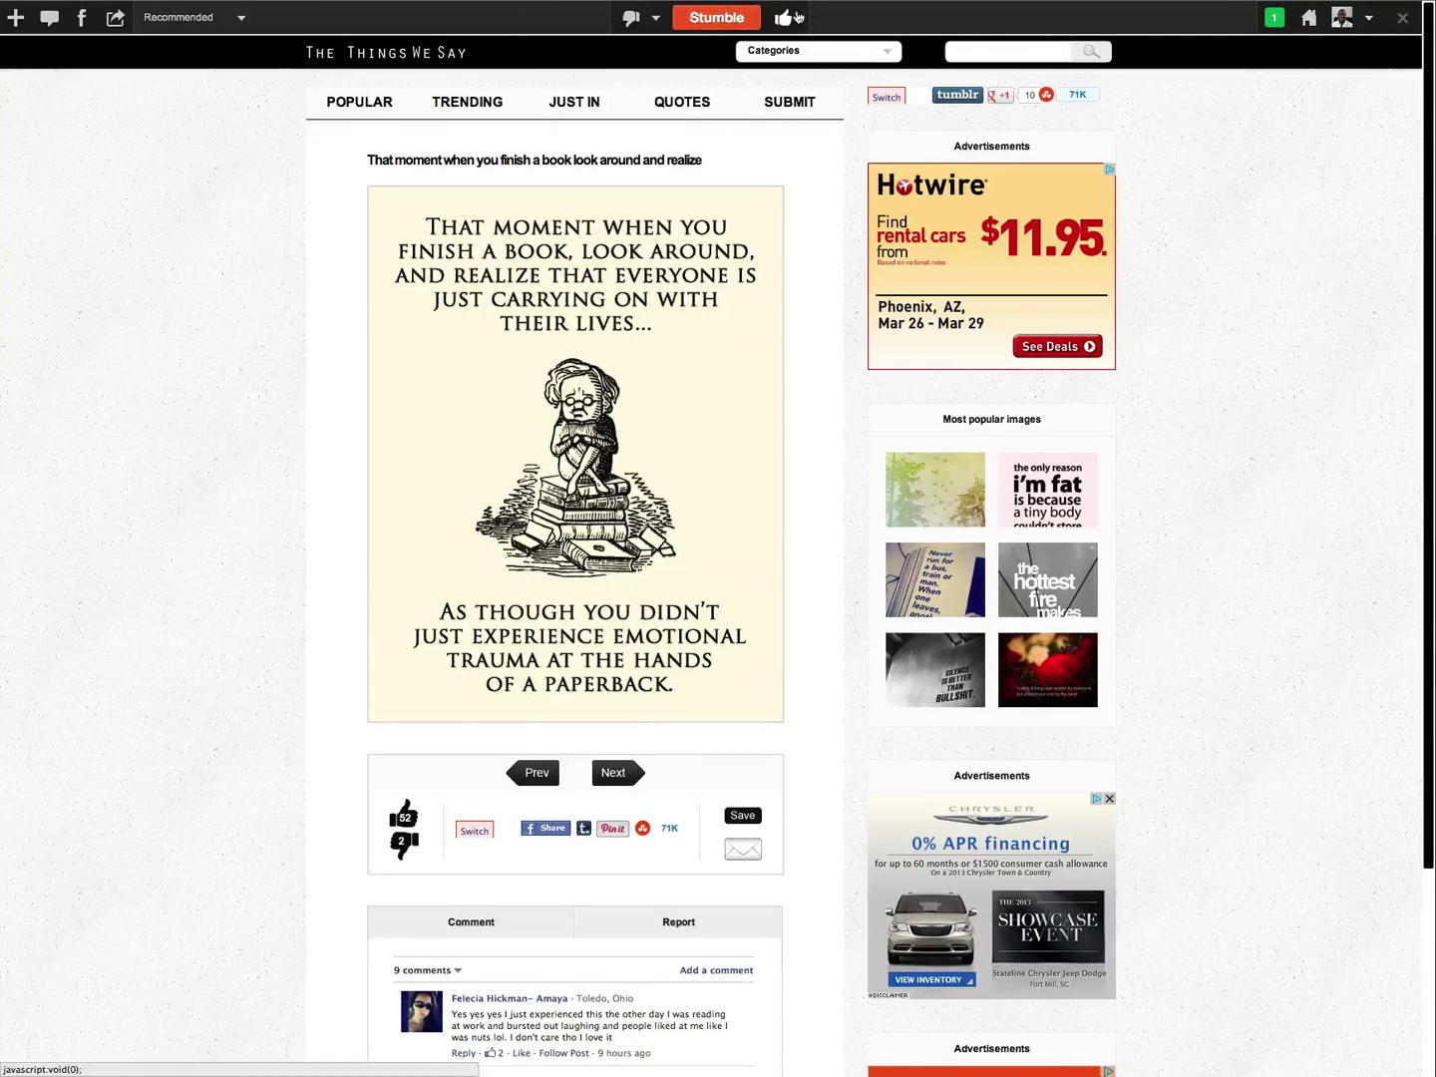
# Stumble to the CGSociety kitchen render and share it to Facebook with 'Love this picture!'.
pyautogui.click(701, 17)
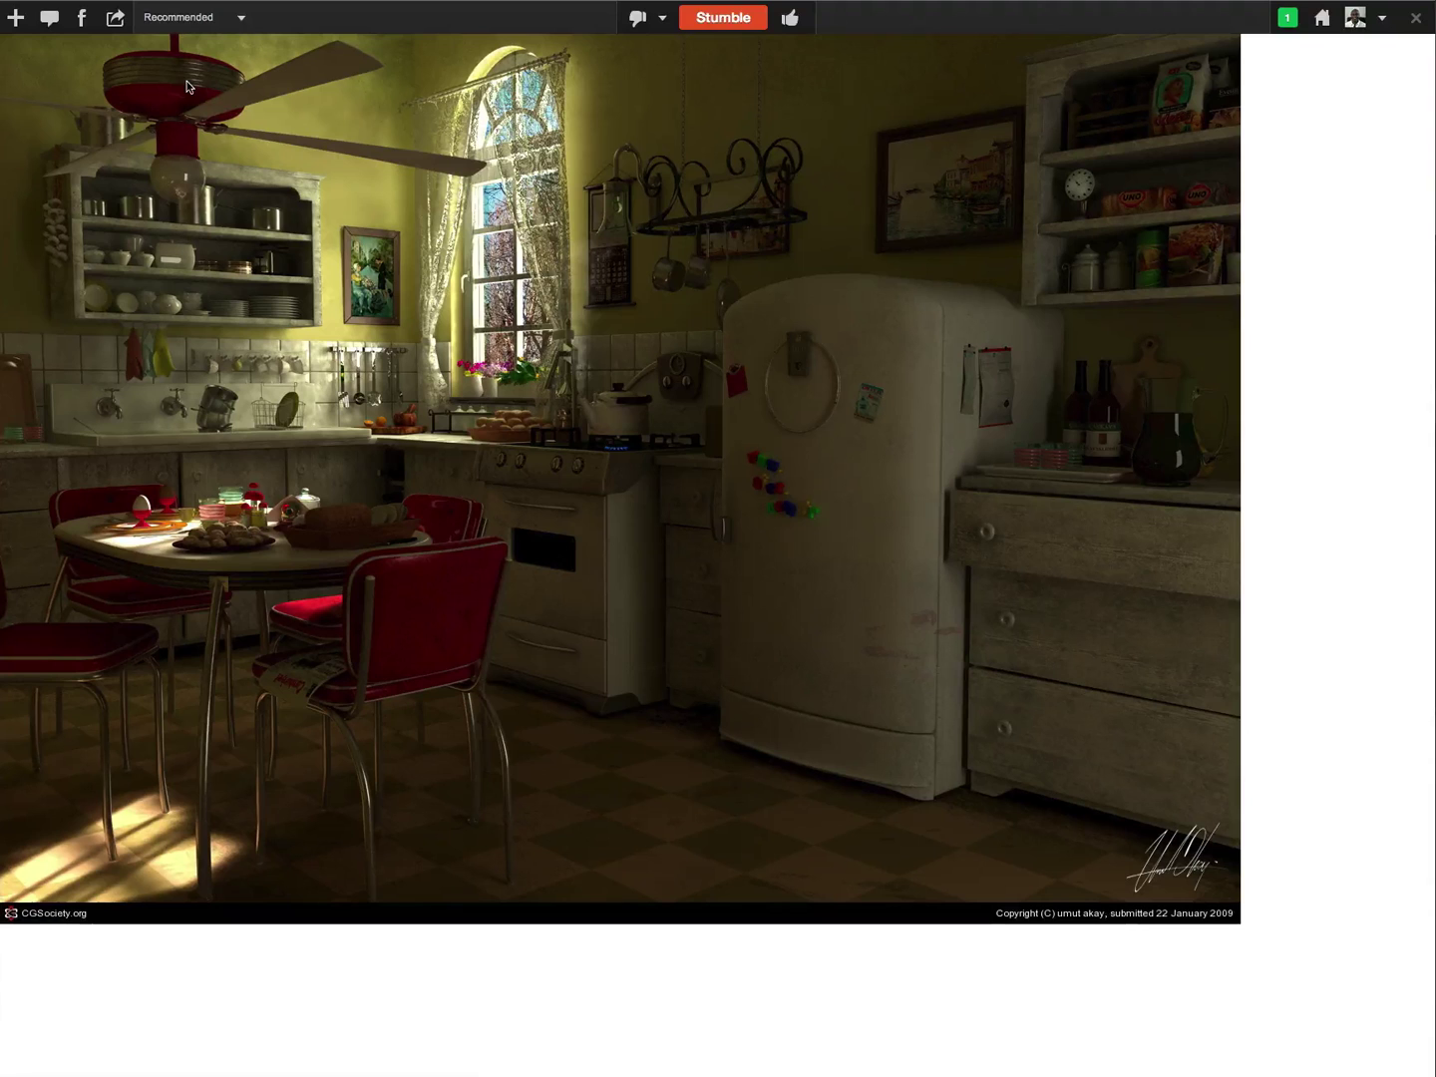
pyautogui.click(82, 20)
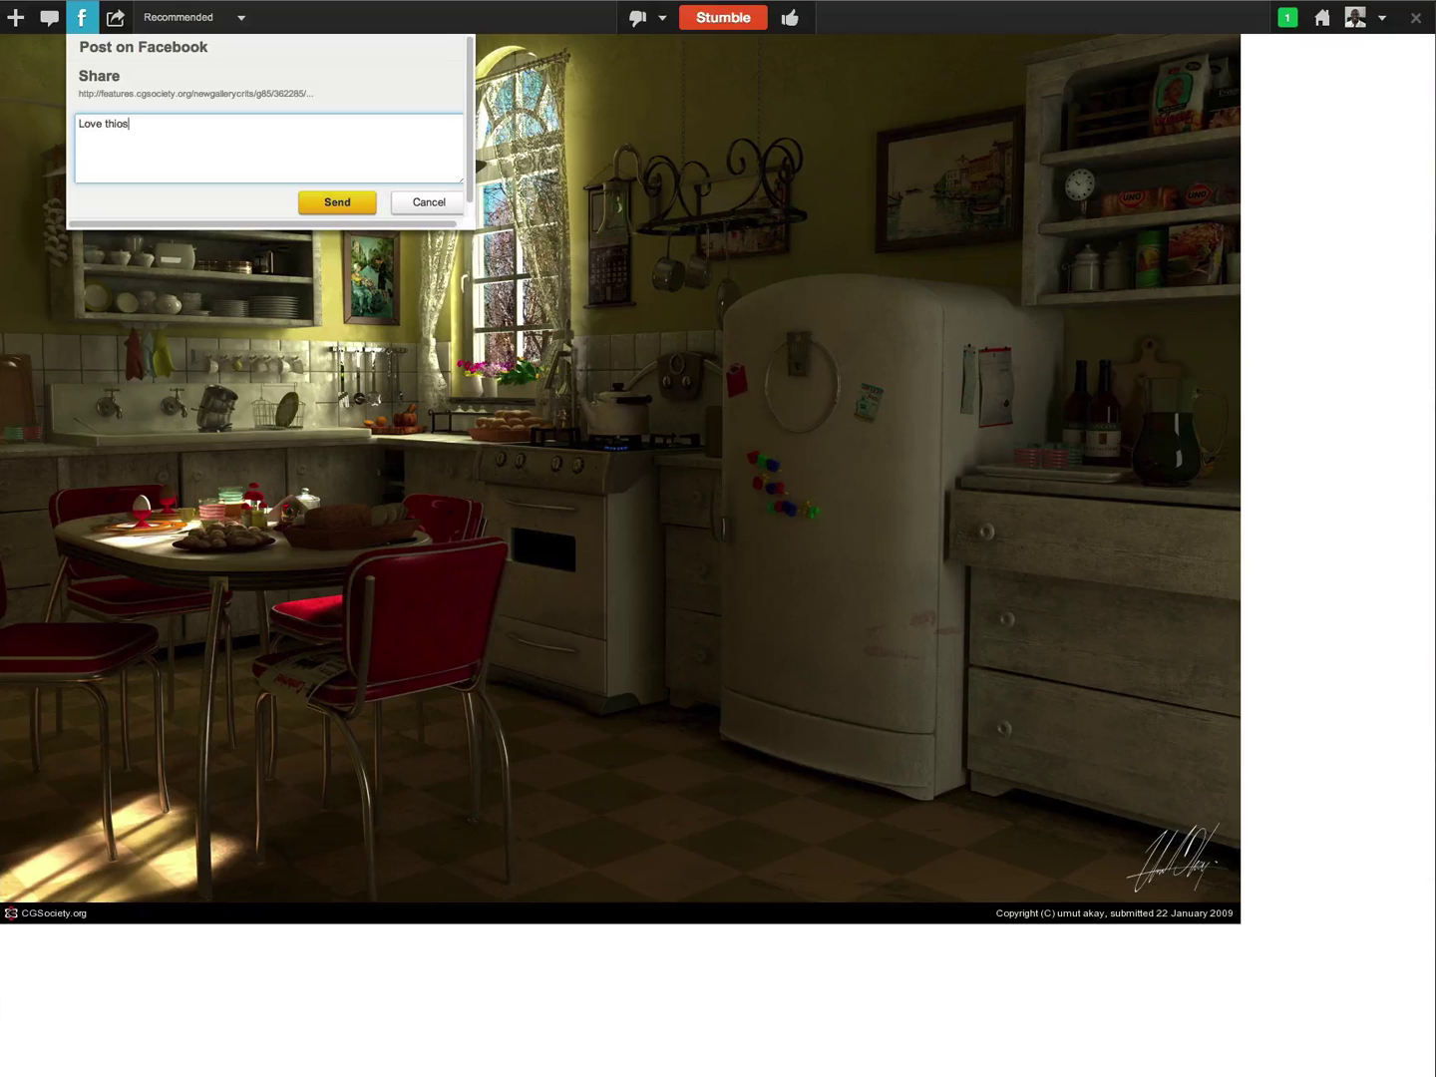
pyautogui.write('Love this picture!')
pyautogui.click(364, 208)
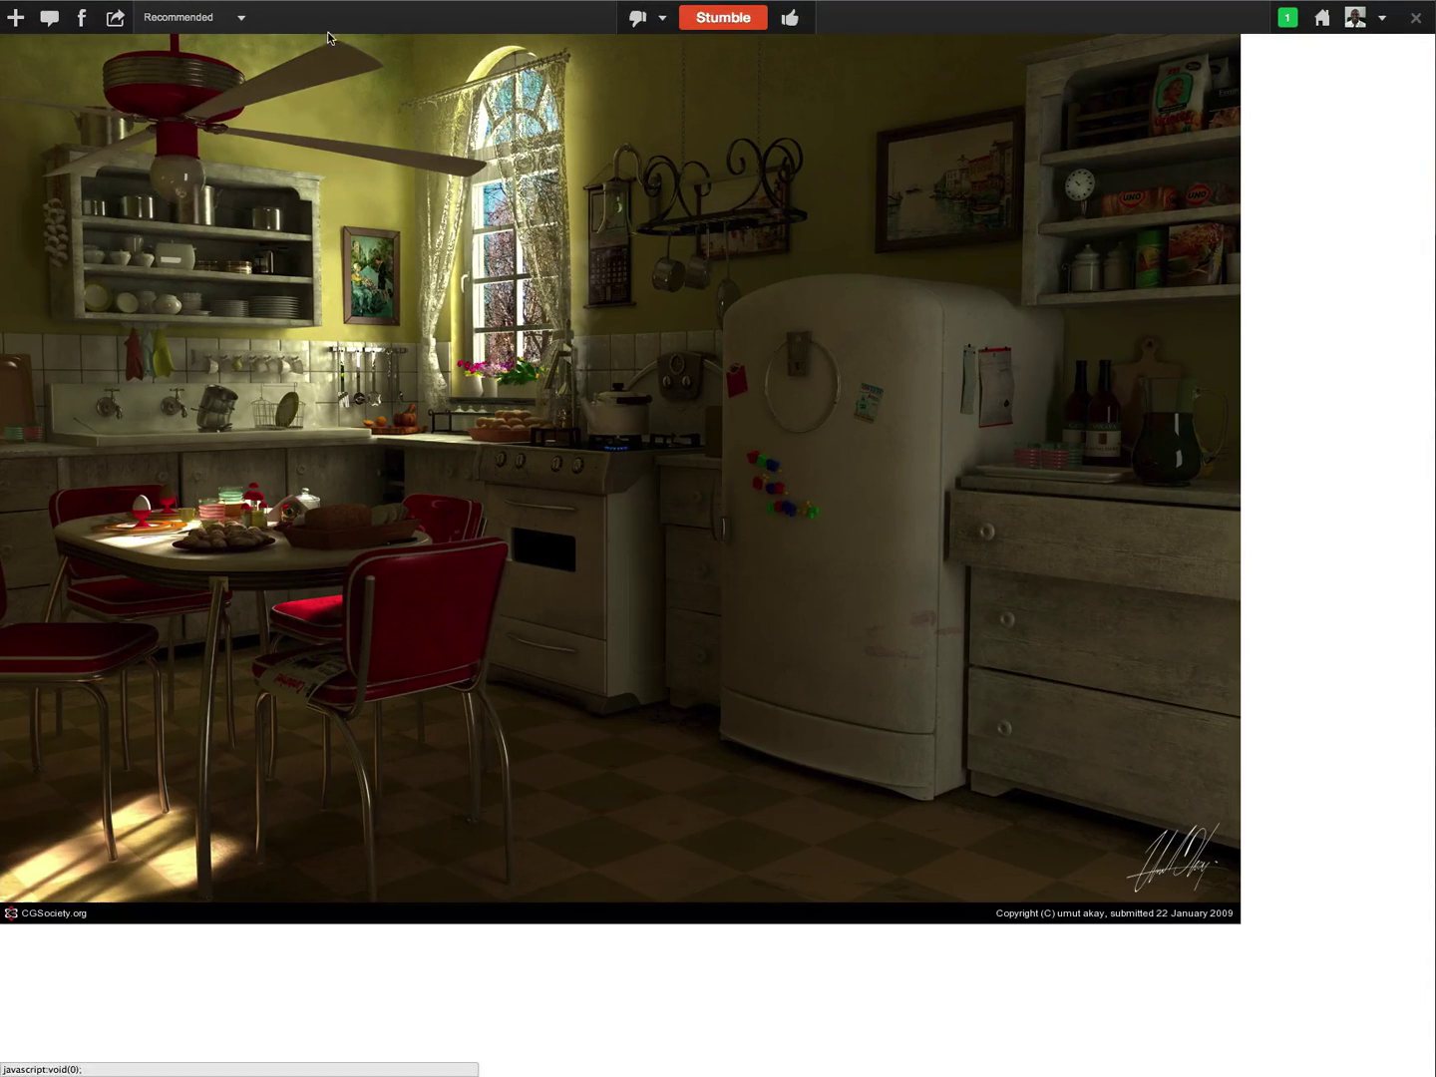
# Like the kitchen render and tree artwork pages, stumbling past the kaleidoscope video.
pyautogui.click(795, 21)
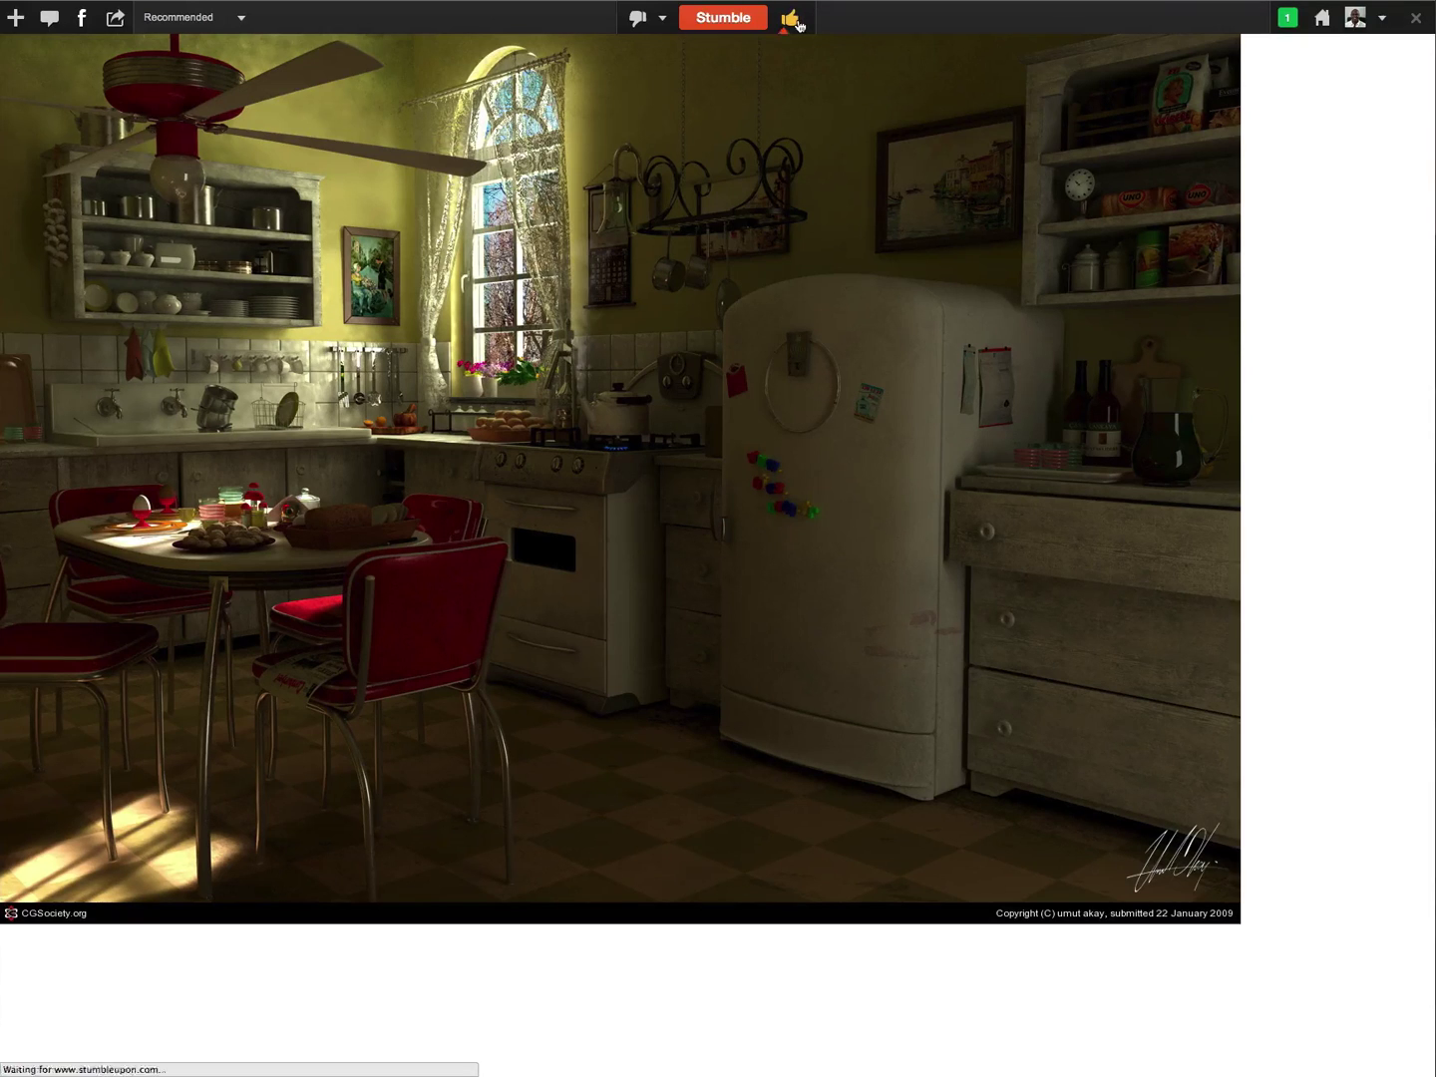
pyautogui.click(727, 19)
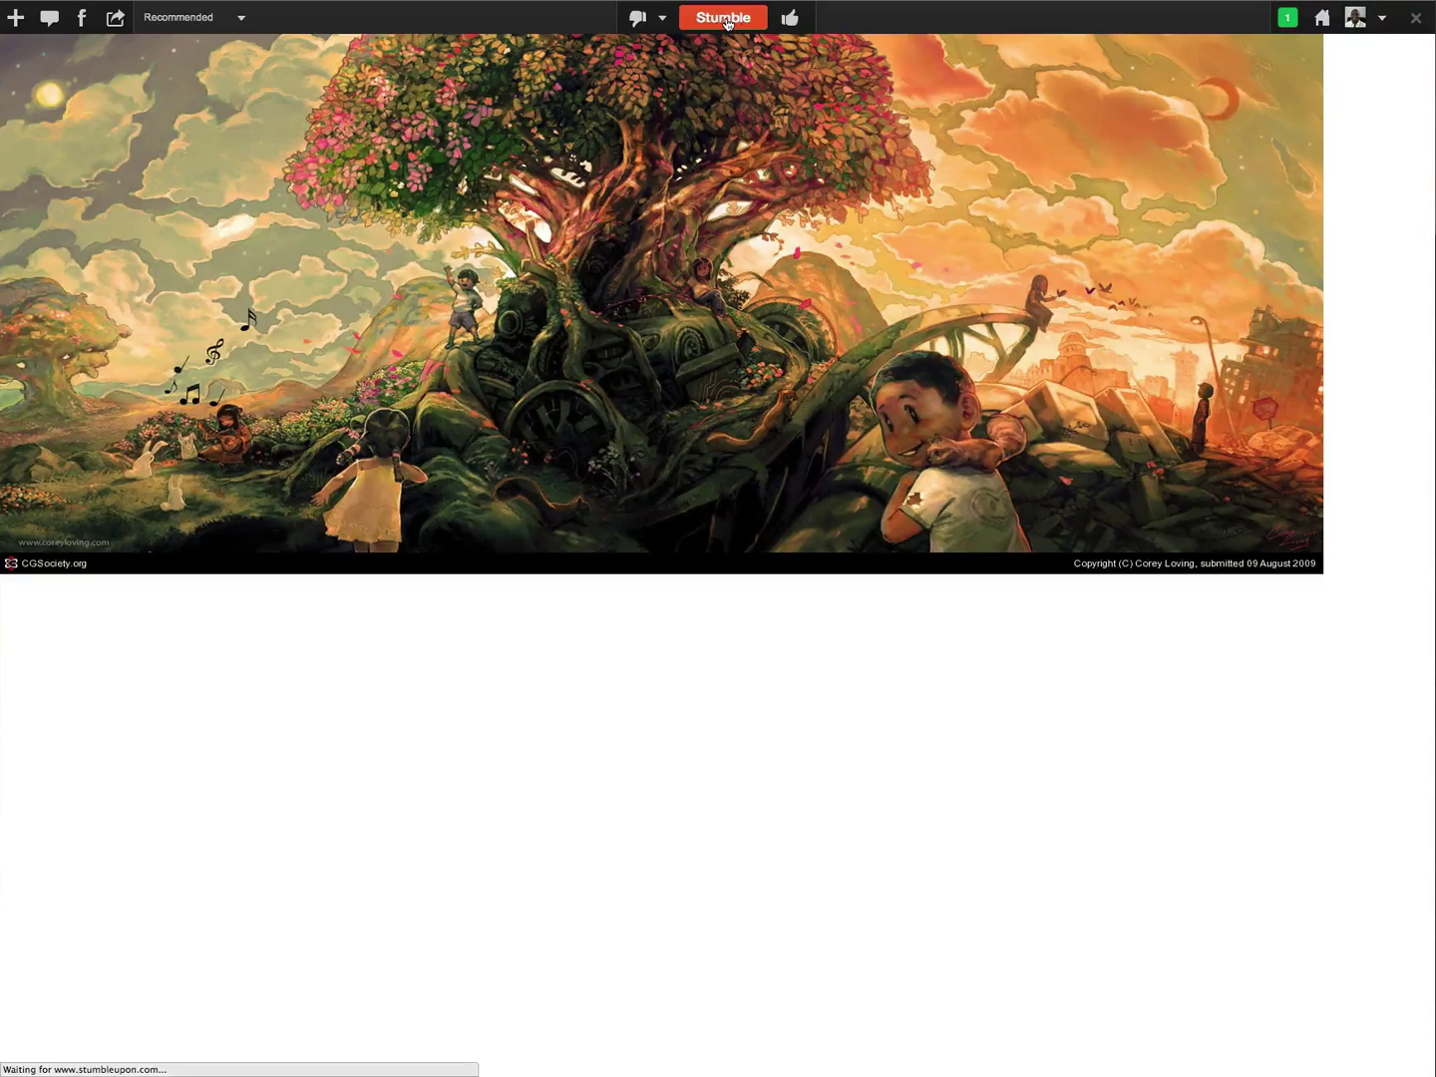
pyautogui.click(788, 20)
pyautogui.click(733, 22)
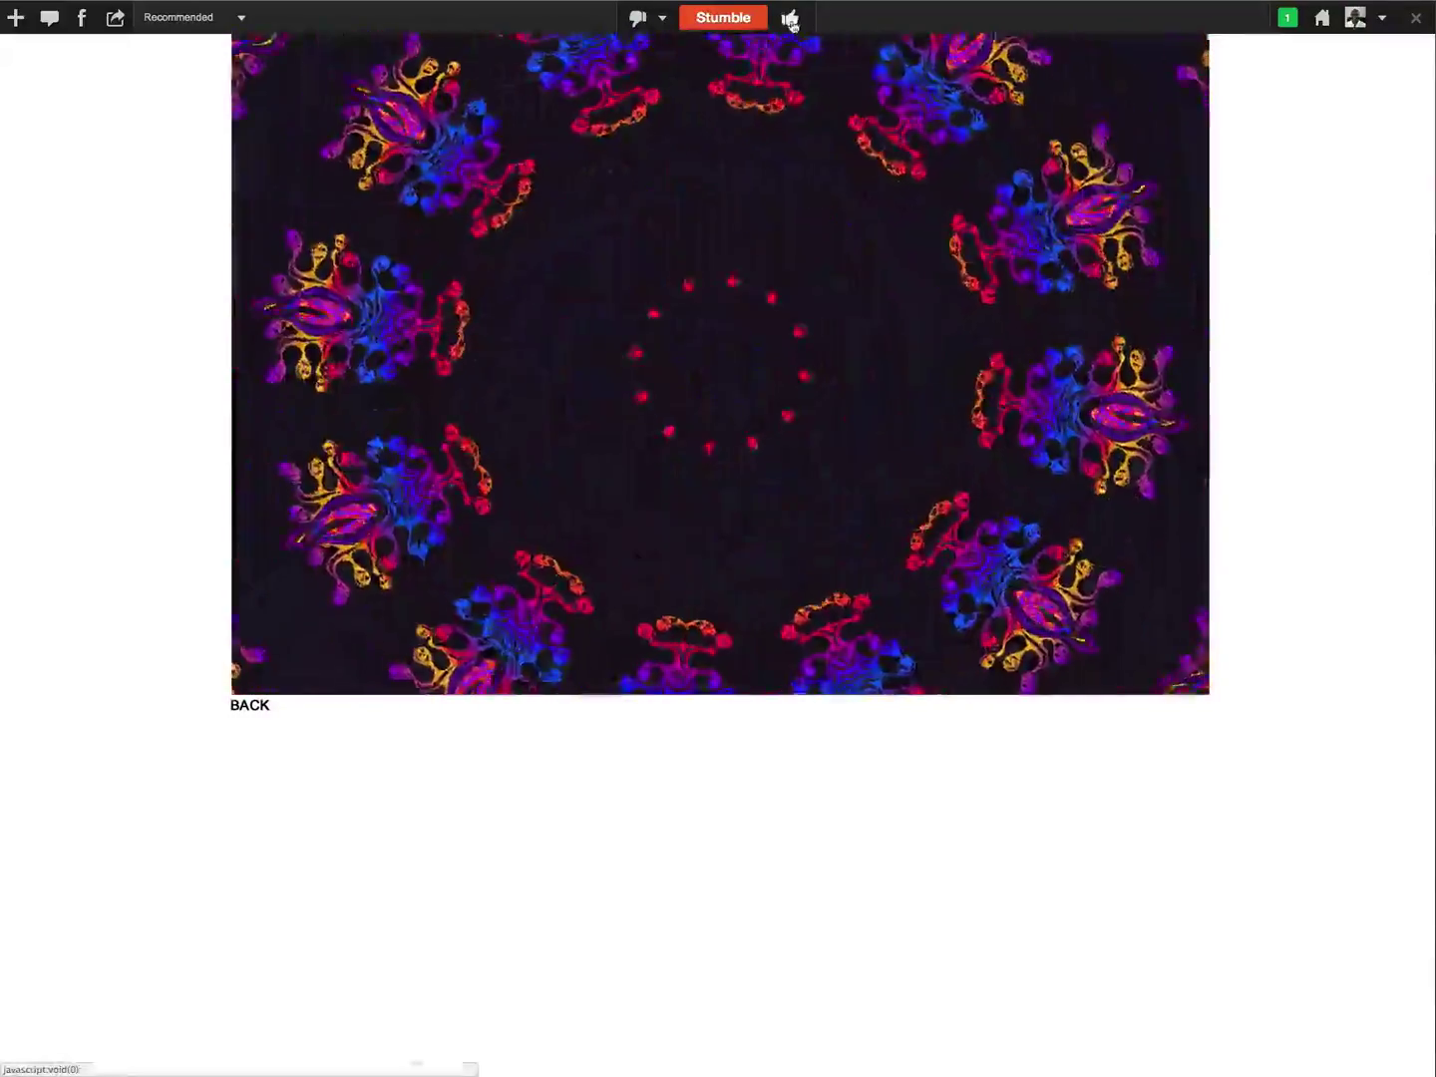
pyautogui.click(725, 19)
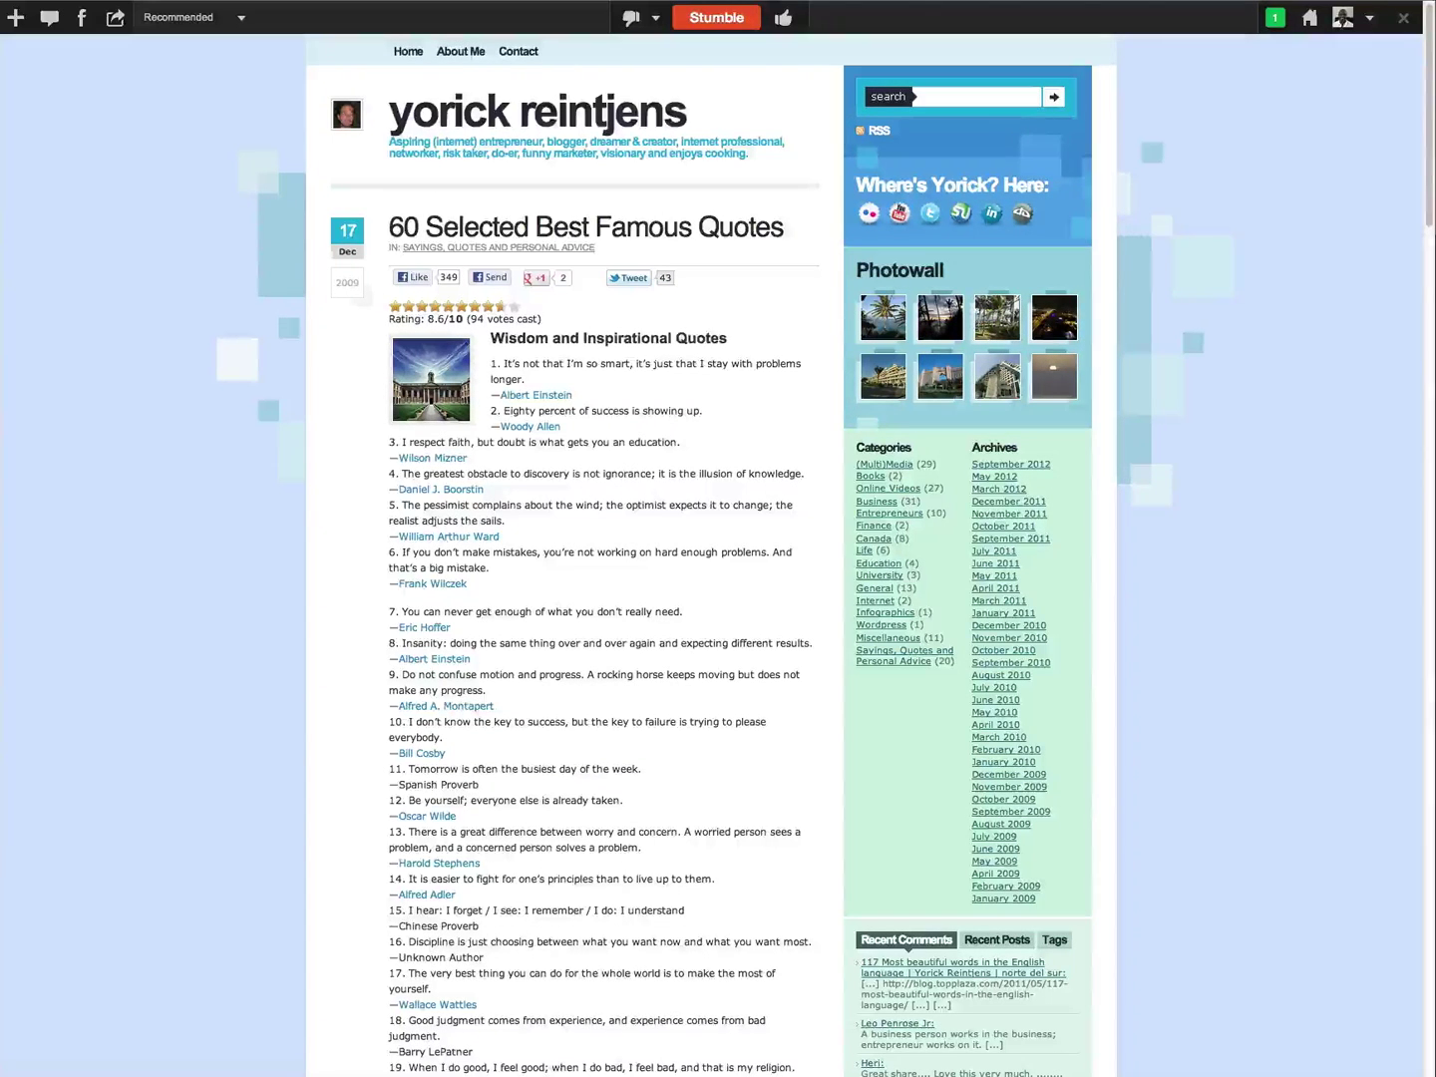
pyautogui.hotkey('alt', 'b')
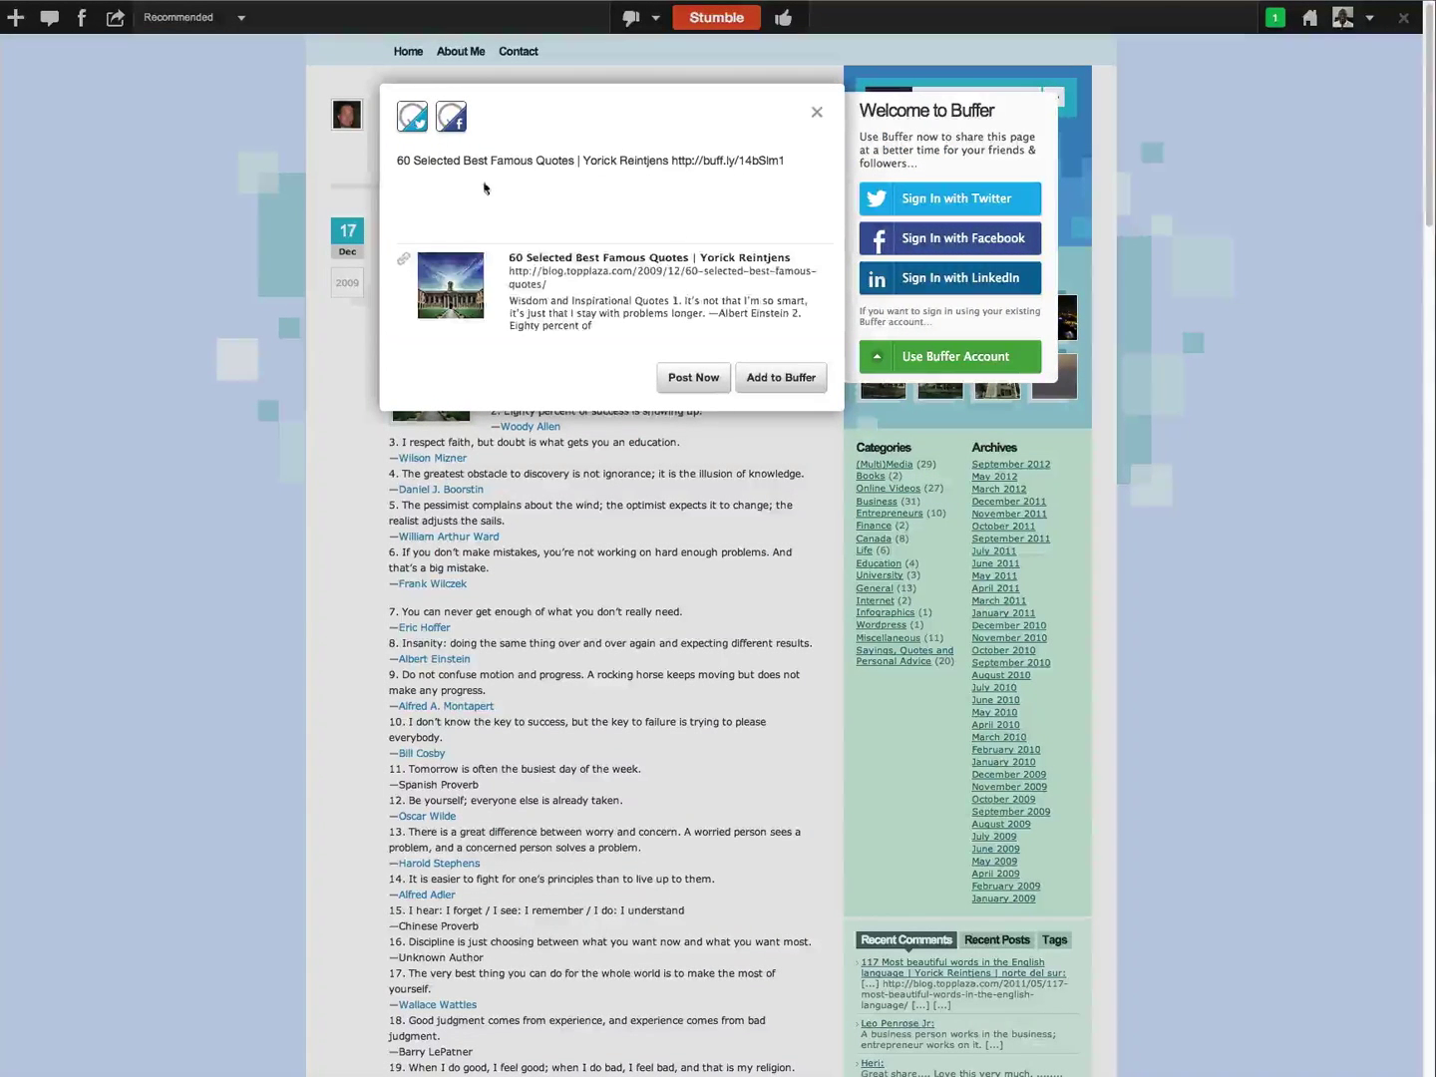
pyautogui.moveTo(797, 167); pyautogui.dragTo(397, 159)
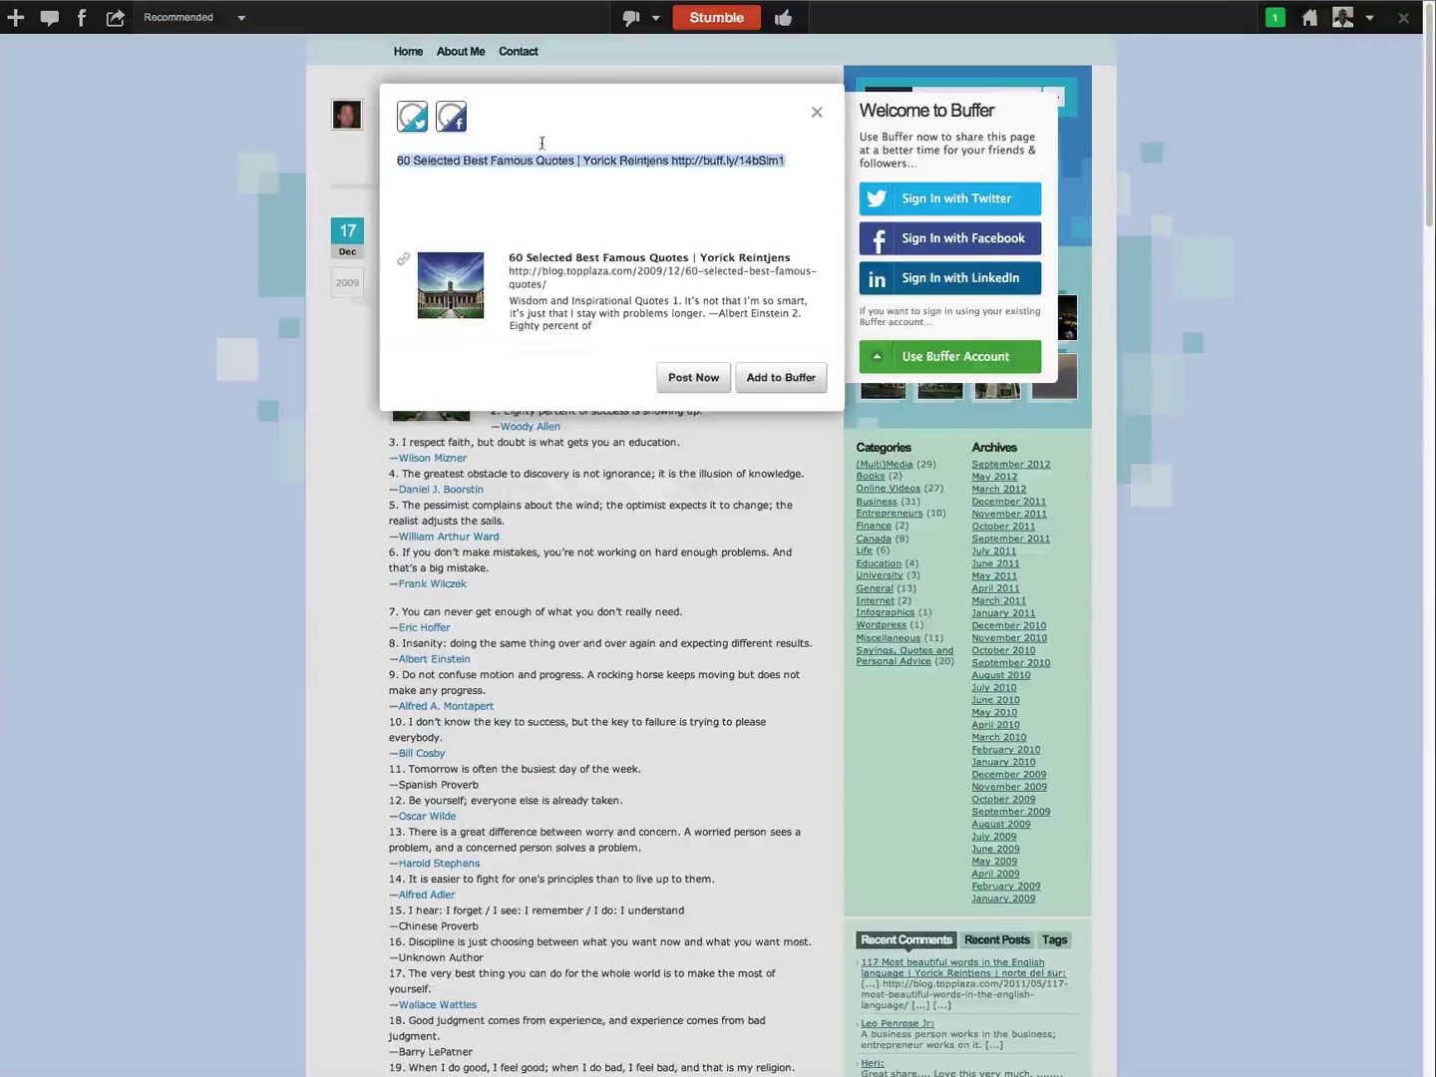
pyautogui.moveTo(803, 164); pyautogui.dragTo(400, 159)
pyautogui.click(400, 161)
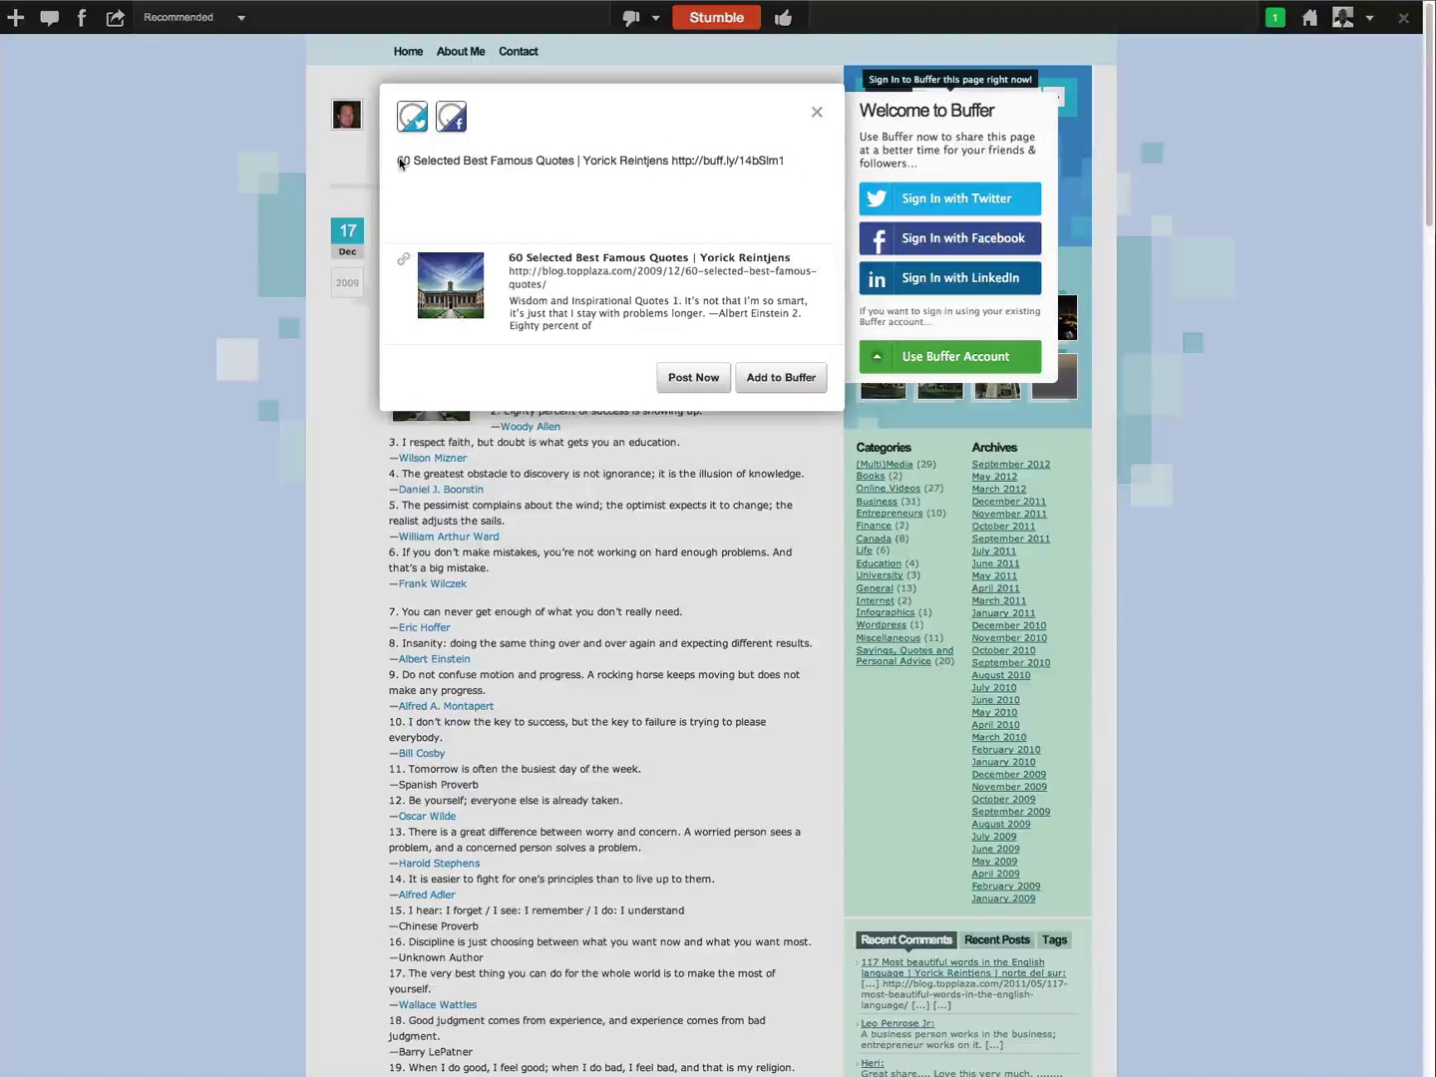
pyautogui.click(817, 113)
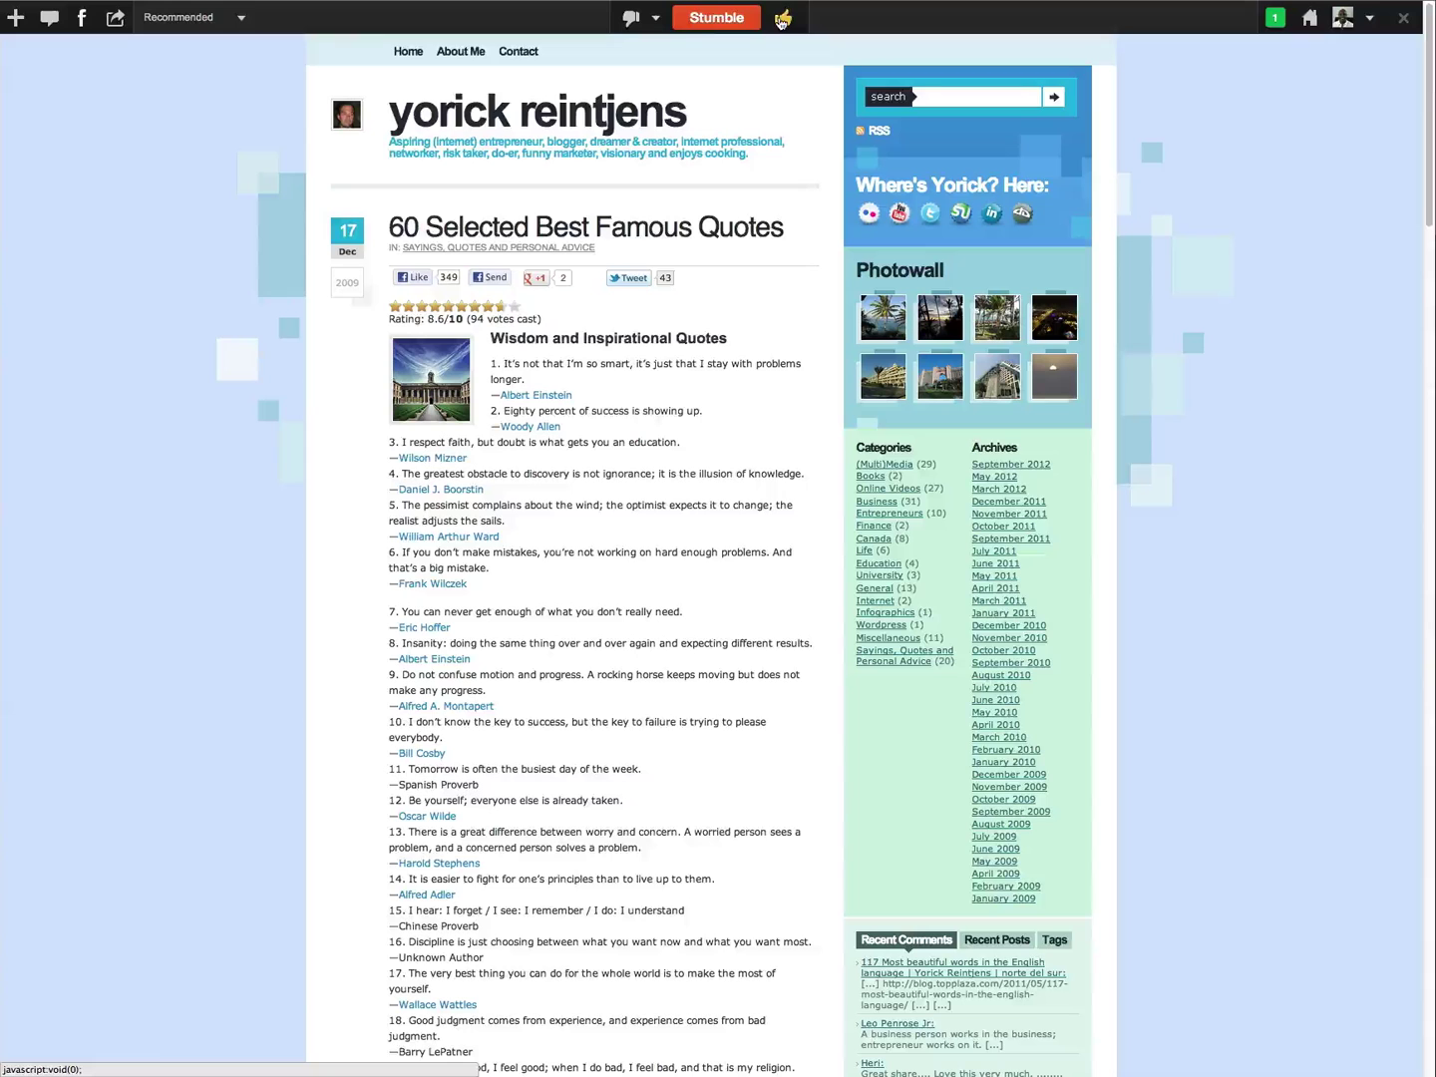
# Stumble past the Lawyers.com tax article, homeownership infographic, sleep quote and Chromatic Typewriter post.
pyautogui.click(705, 30)
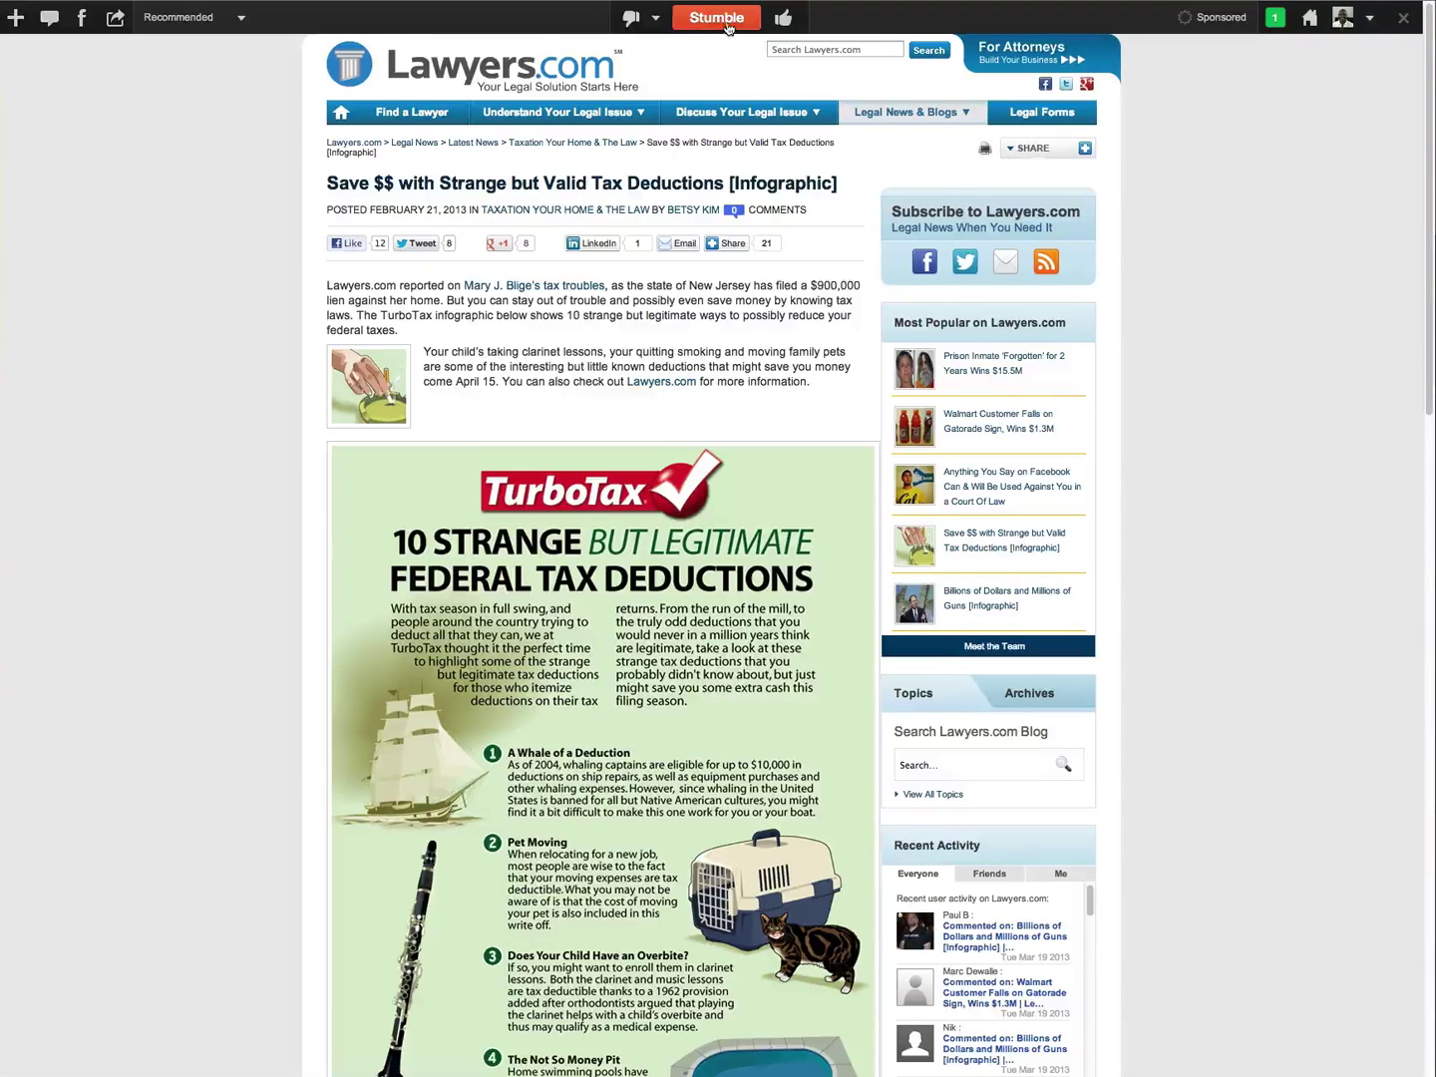
pyautogui.click(729, 27)
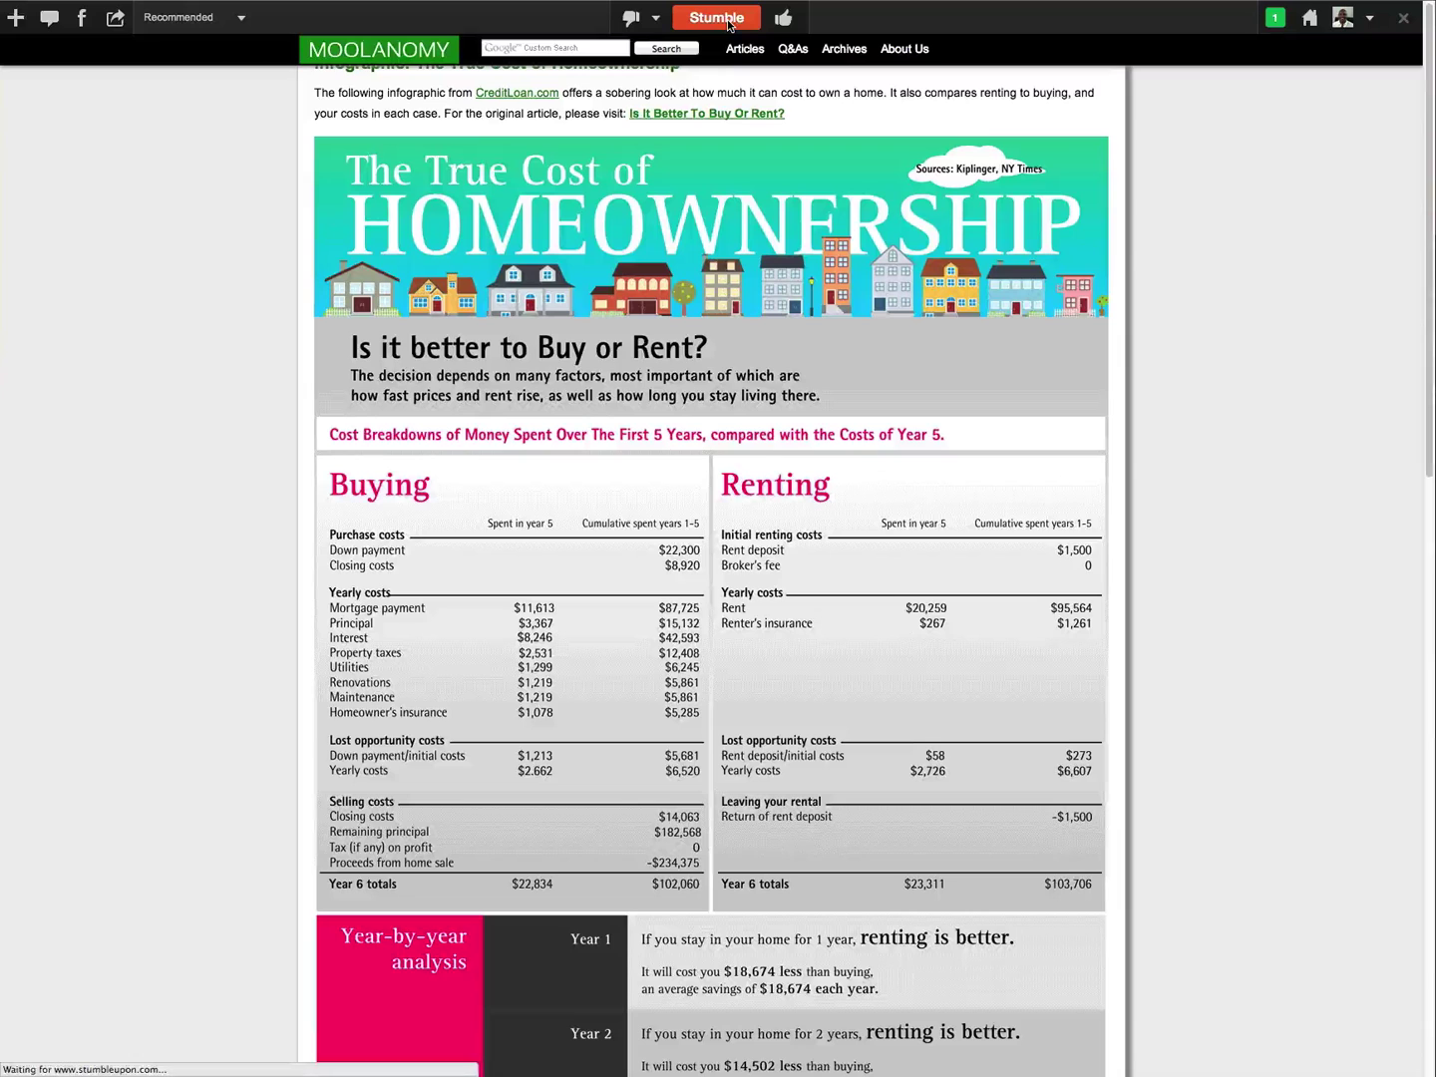
pyautogui.click(728, 20)
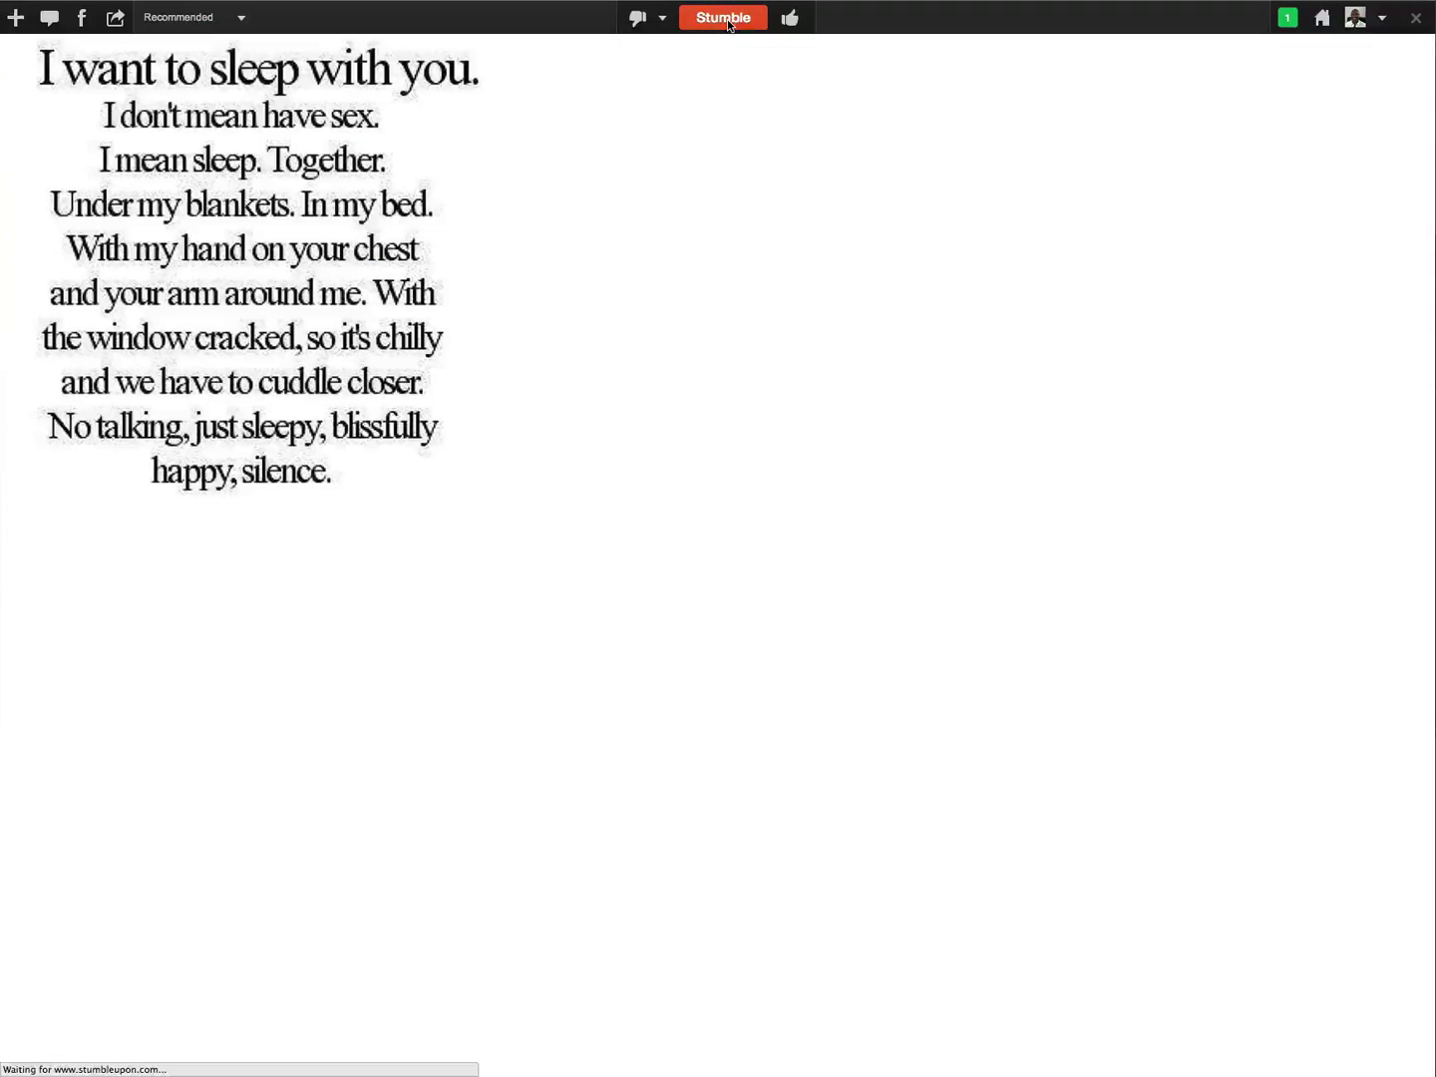
pyautogui.click(727, 19)
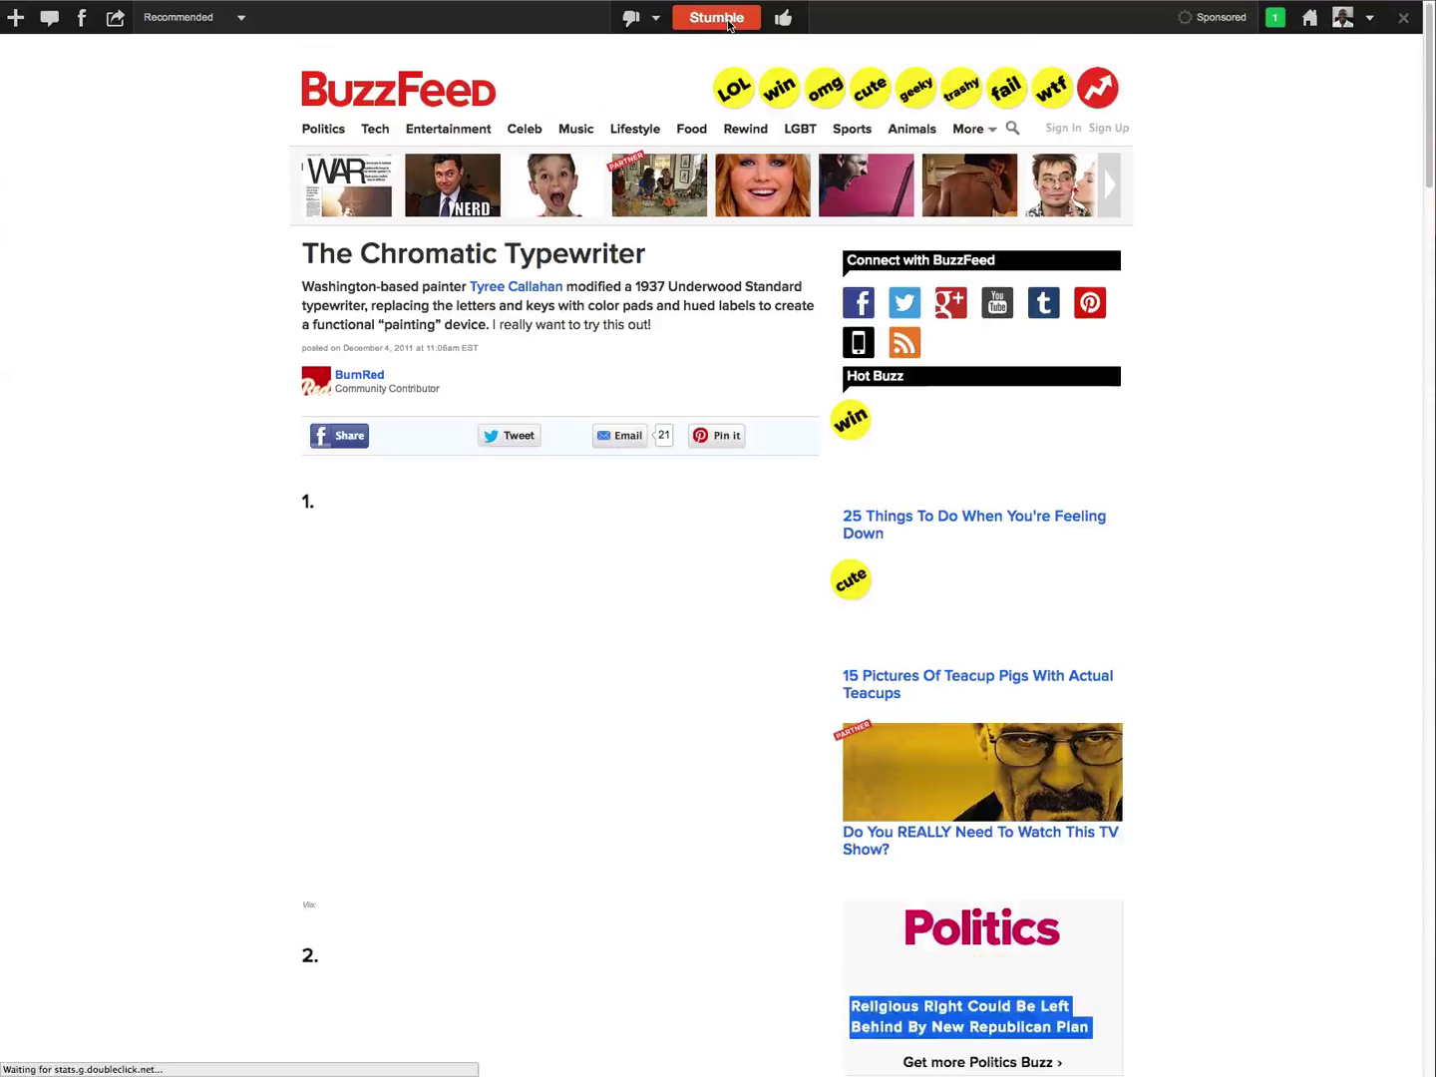
pyautogui.click(730, 25)
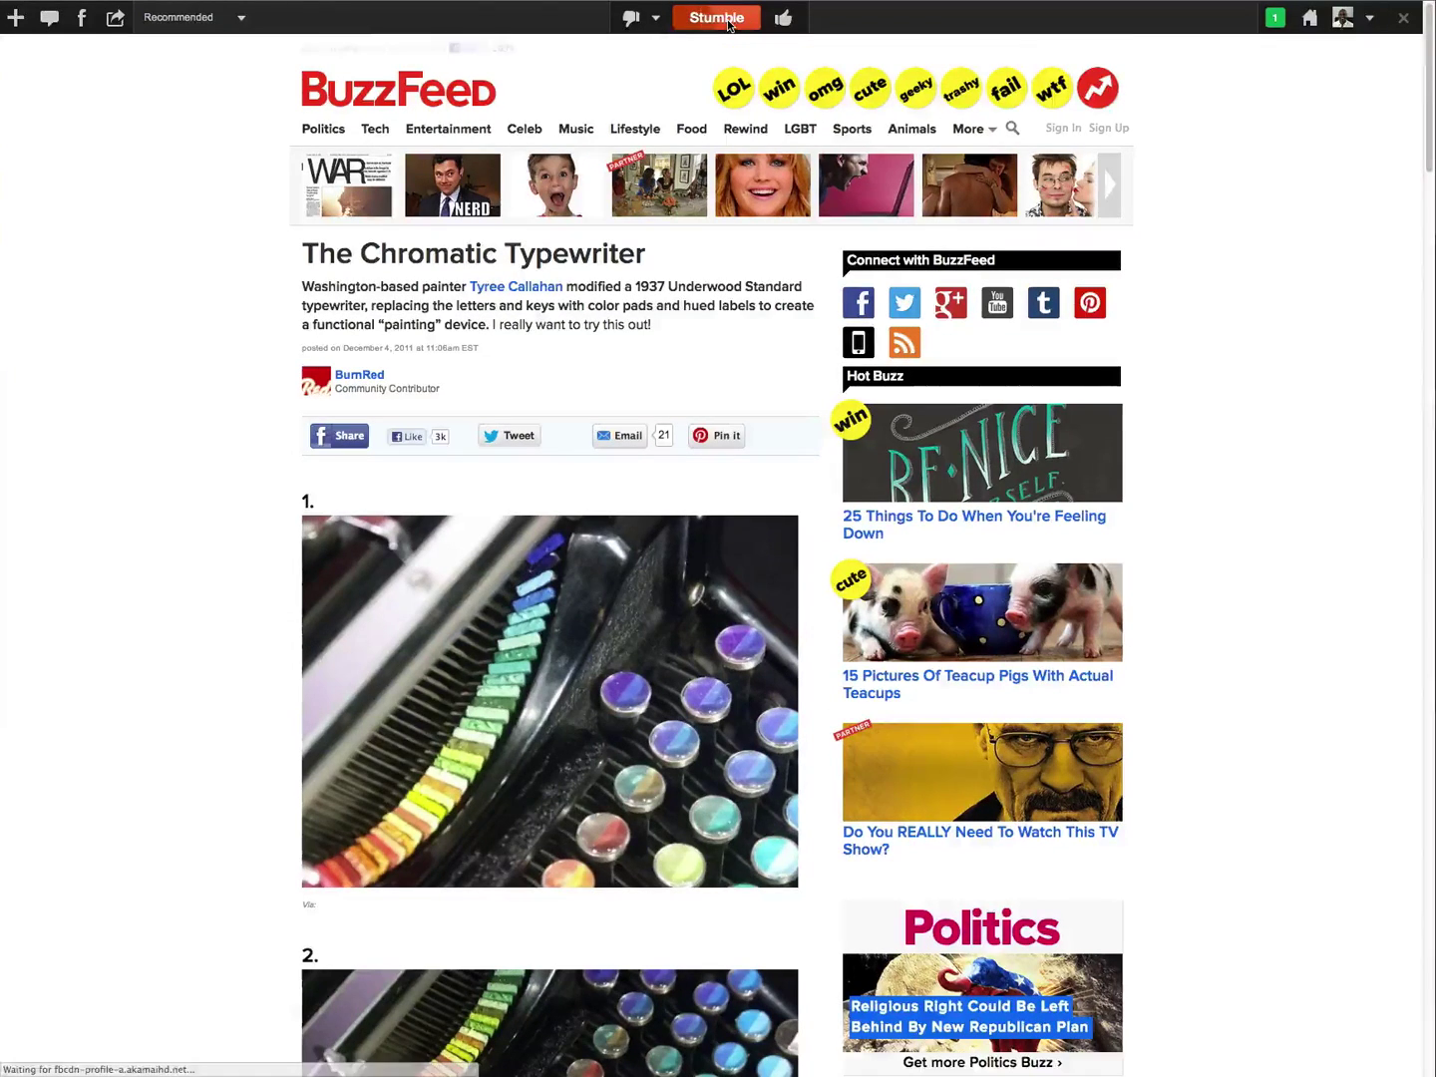